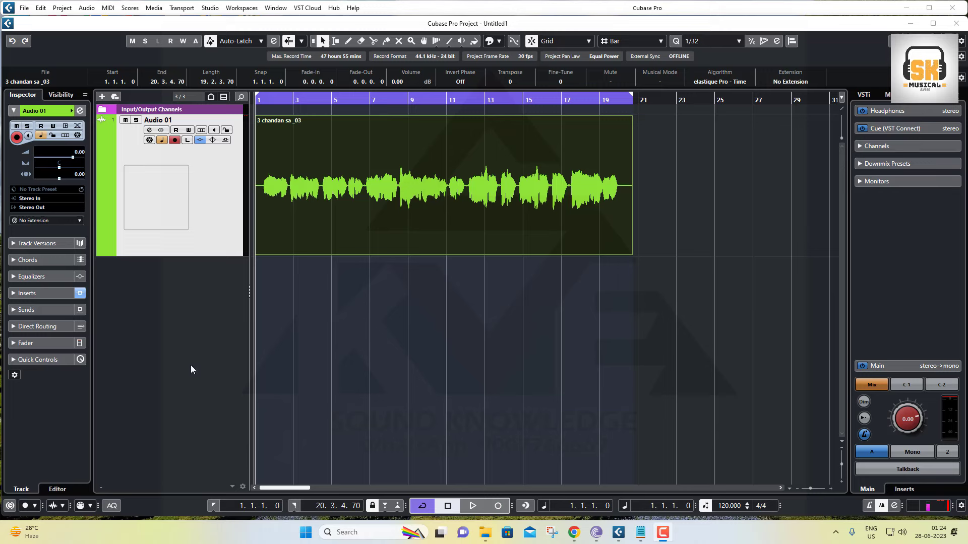
right_click(162, 265)
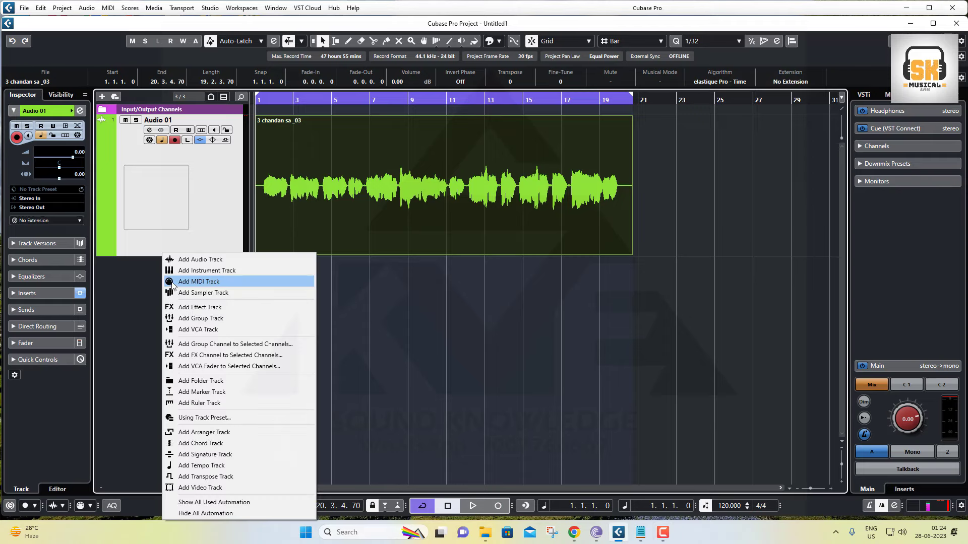
left_click(195, 262)
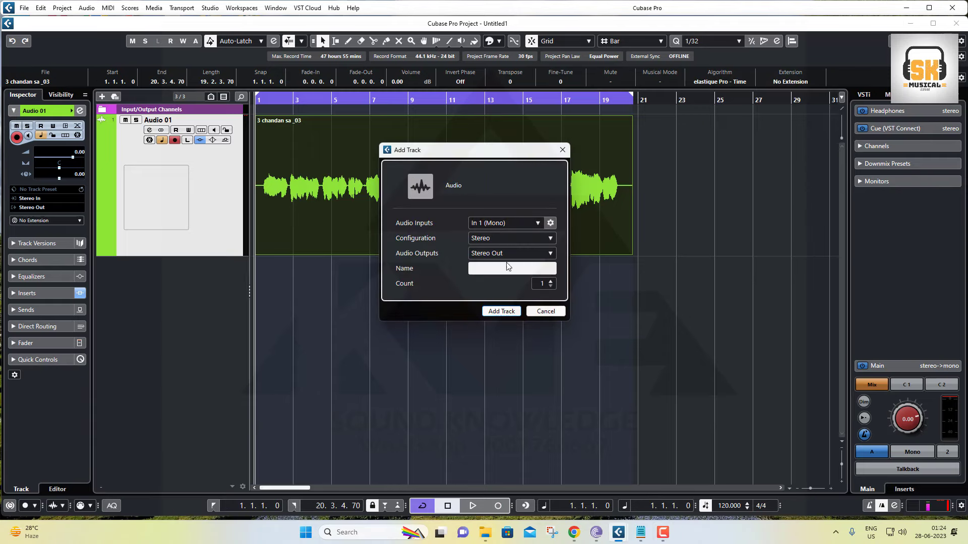
left_click(501, 312)
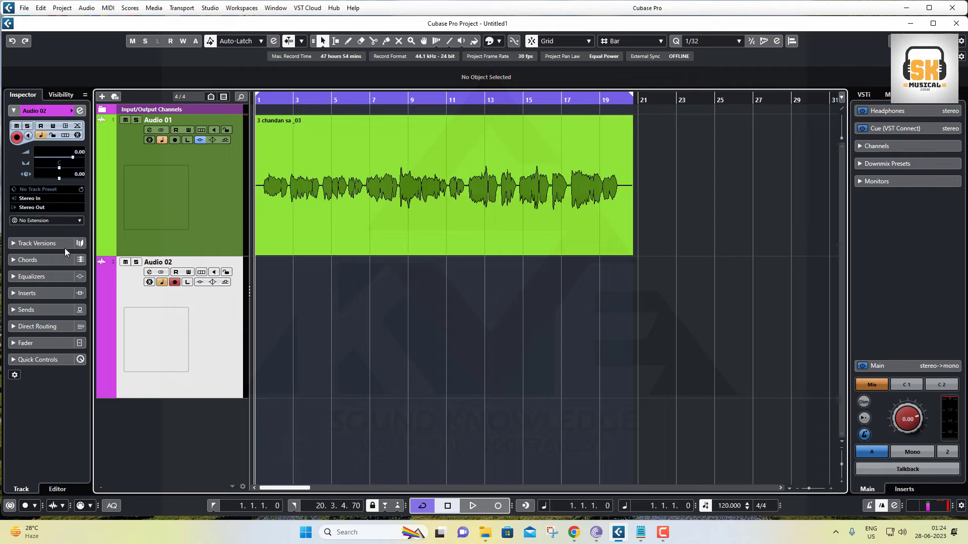
left_click(38, 198)
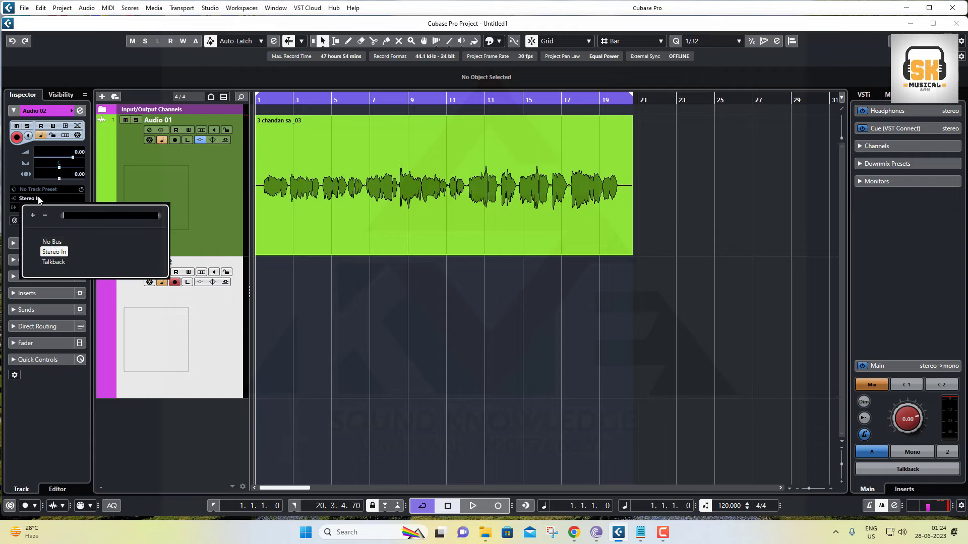
right_click(209, 333)
left_click(255, 105)
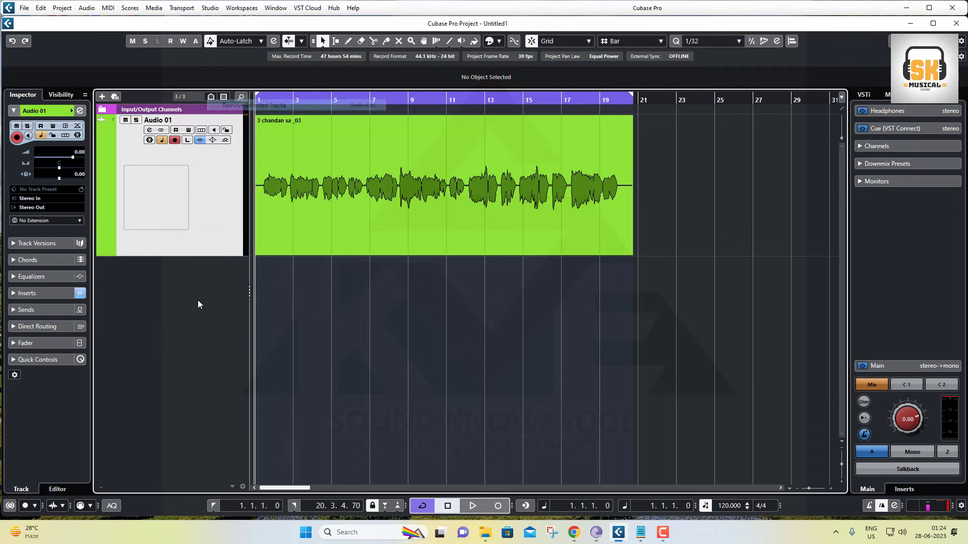
Add one mono audio track with In 1 (Mono) as its input and Stereo Out as its output.
right_click(167, 283)
left_click(231, 23)
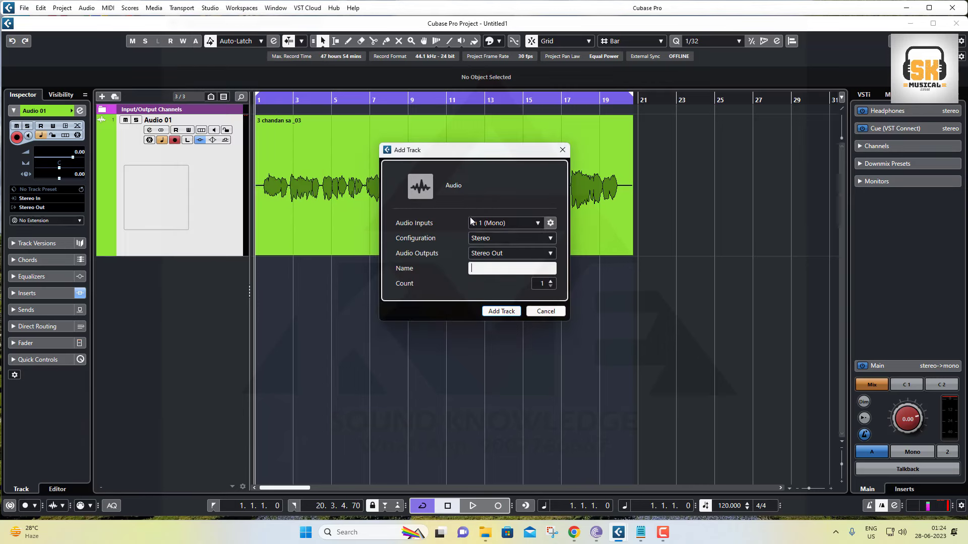
left_click(504, 237)
left_click(491, 256)
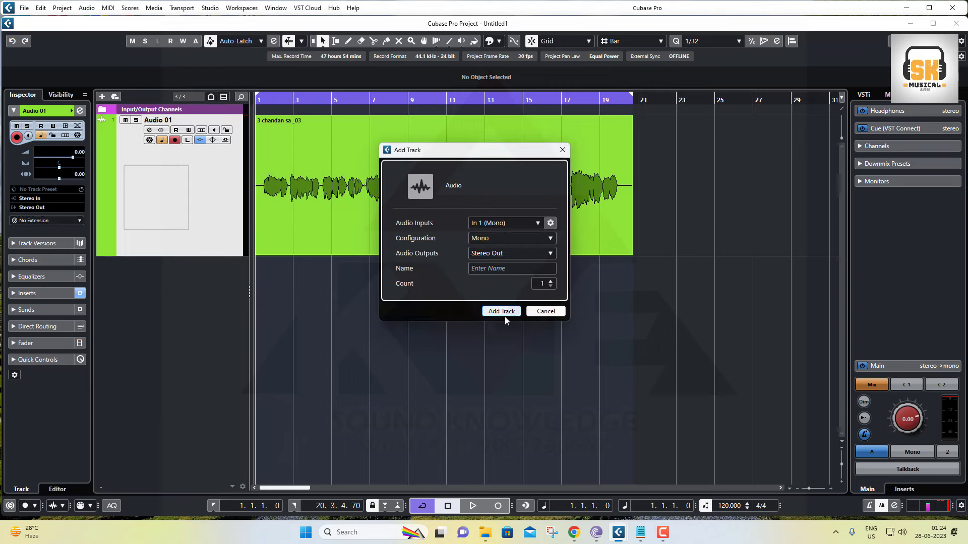
left_click(501, 311)
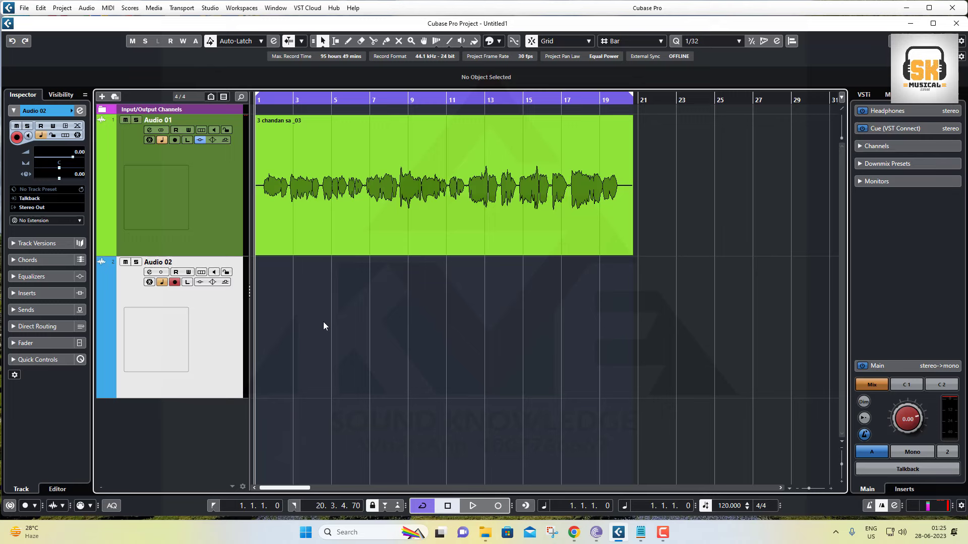
Route the new mono track's input to the Right channel of Stereo In and solo the track.
left_click(43, 199)
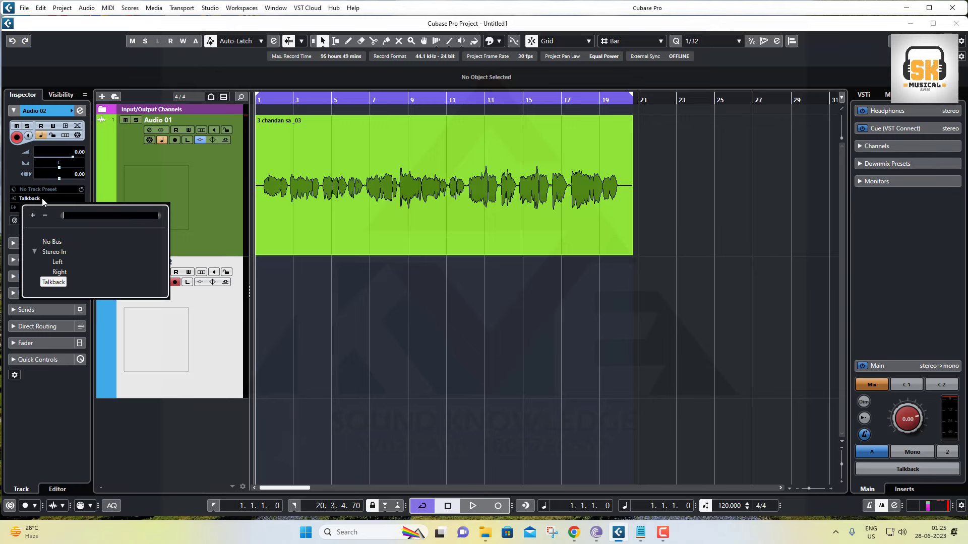
left_click(60, 274)
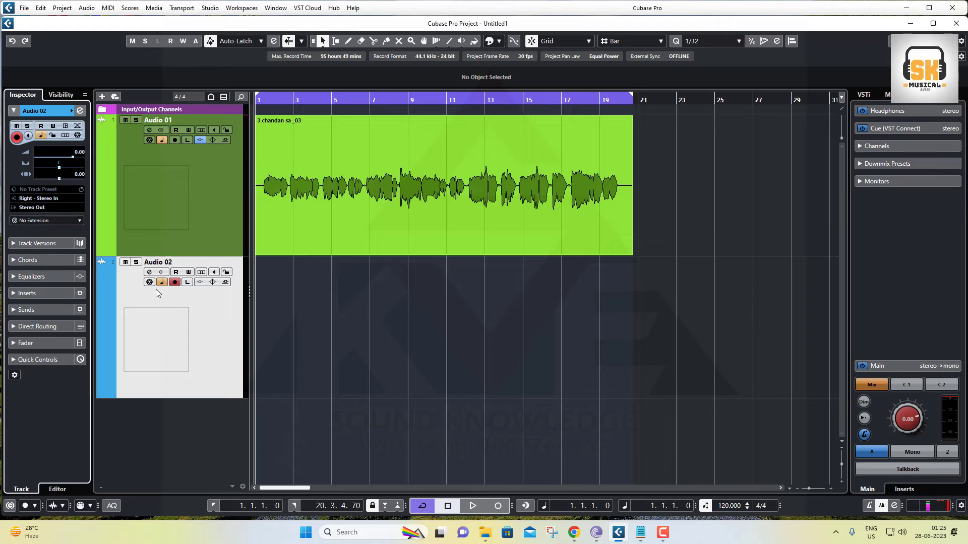
left_click(136, 262)
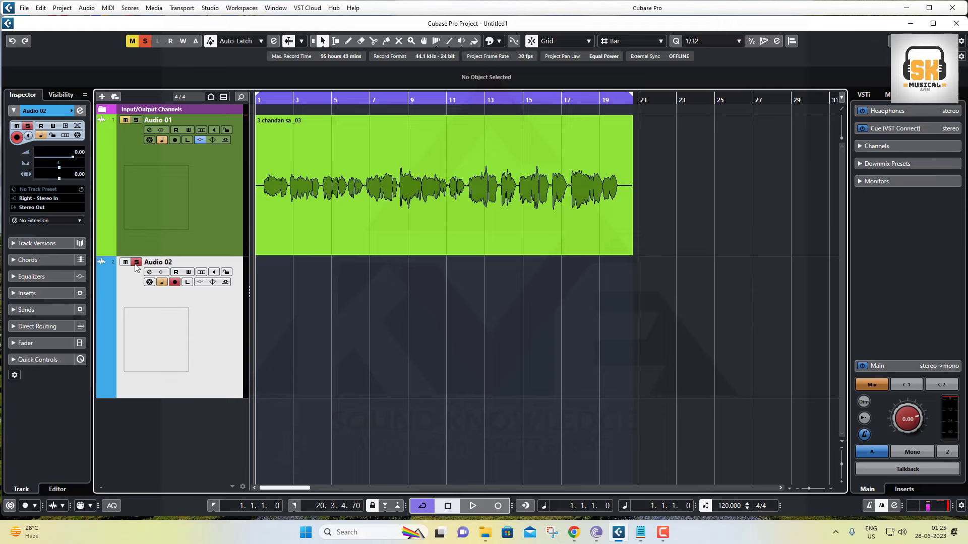
Record a short test take from bar 1 on the soloed mono track and delete the resulting clip.
key("KP_Multiply")
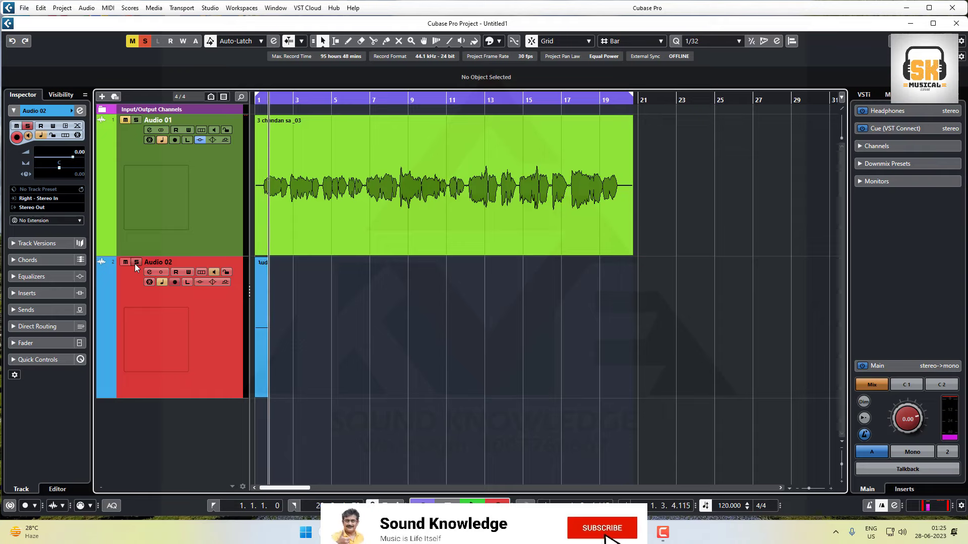
key("h")
key("h")
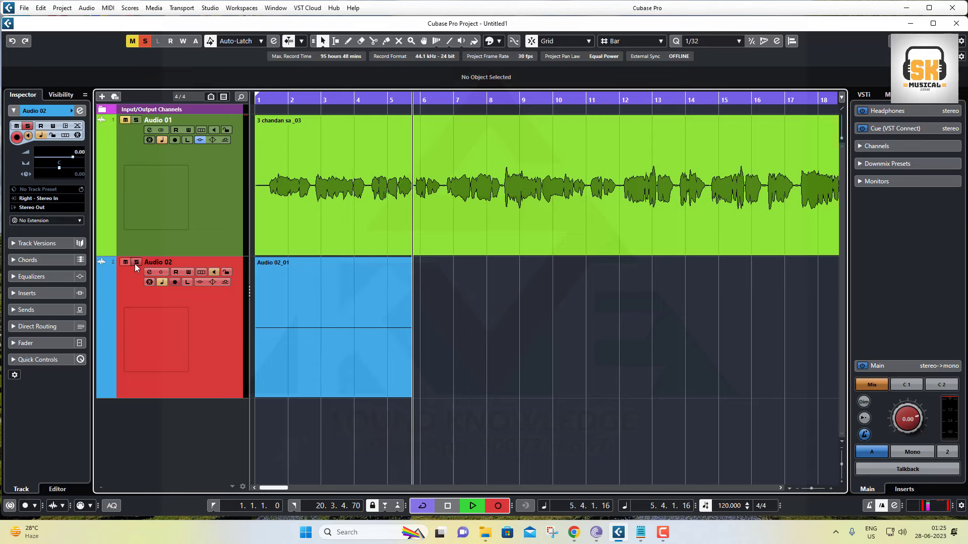
key("space")
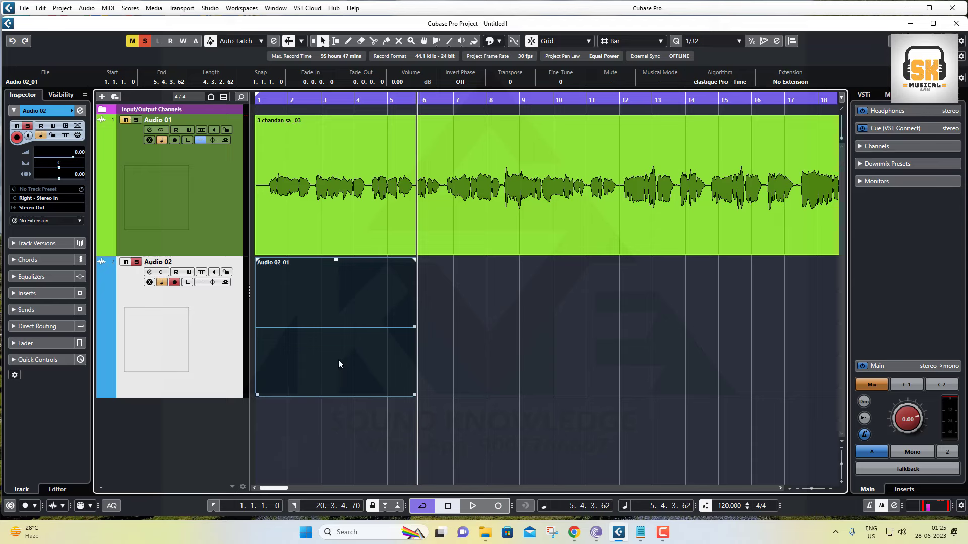
left_click(430, 370)
left_click(343, 336)
key("Delete")
Switch the mono track's input to the Left channel of Stereo In.
left_click(272, 99)
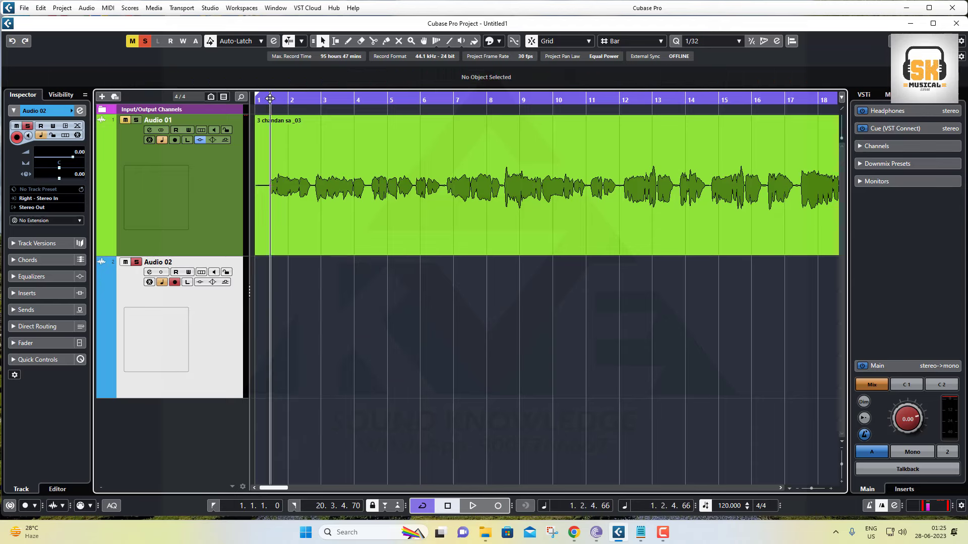
left_click(38, 198)
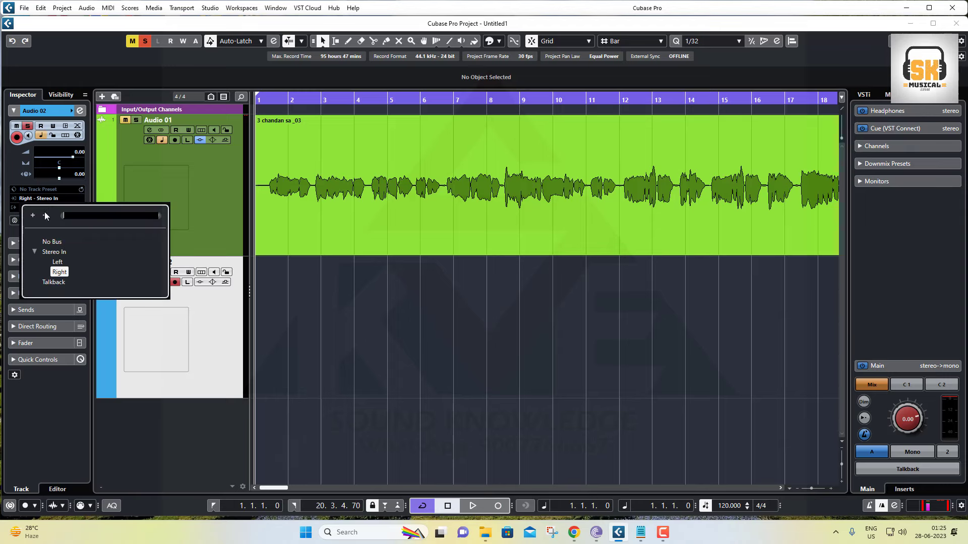
left_click(58, 268)
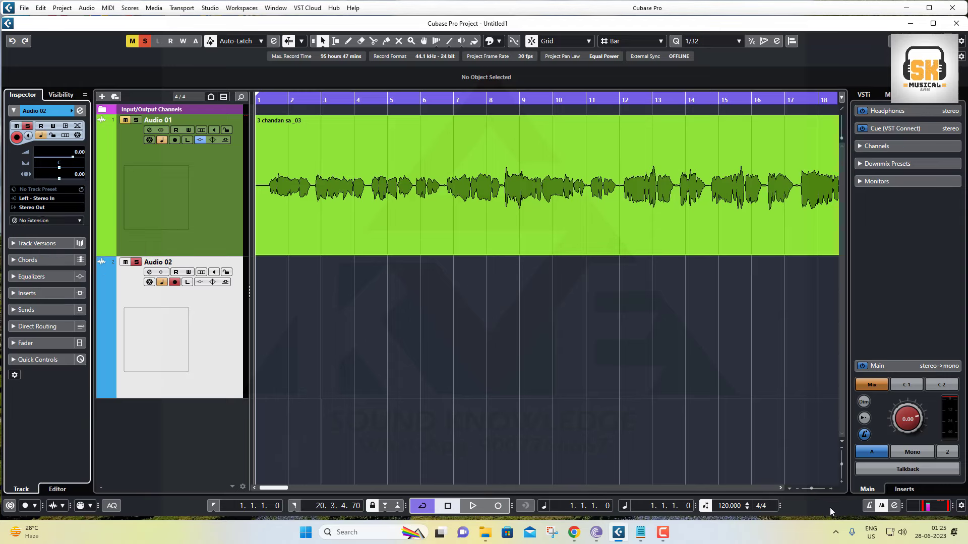
Record a test take of about six bars on the mono track and move its clip to start at bar 1.
left_click(469, 507)
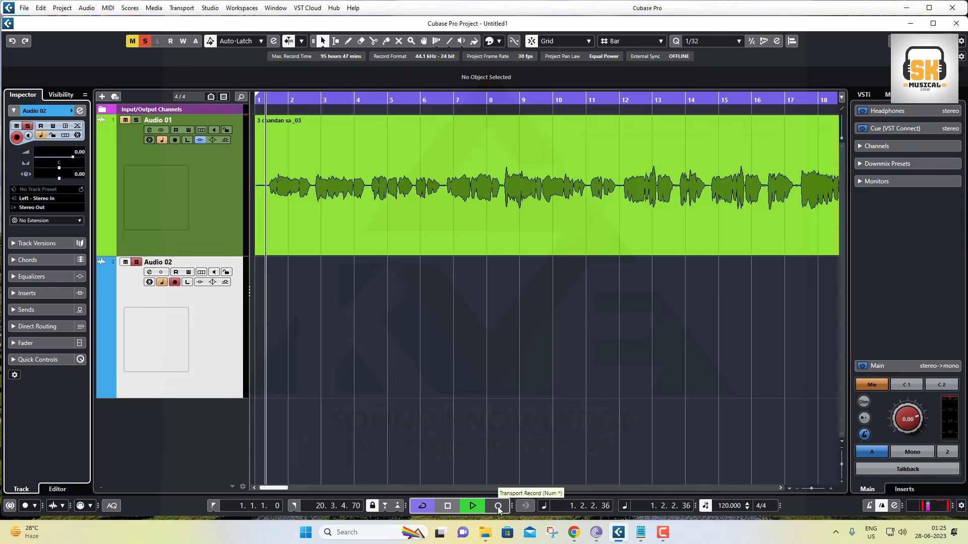
left_click(498, 506)
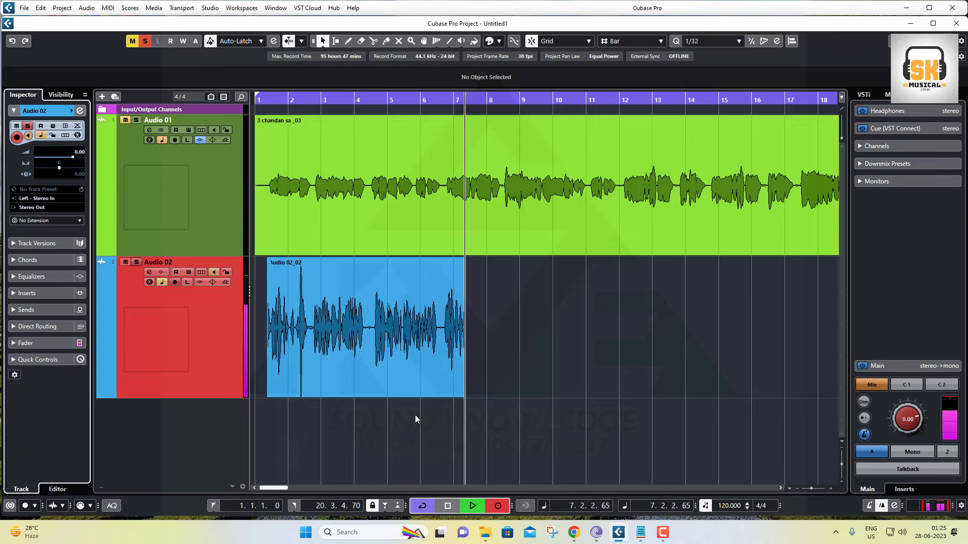
key("space")
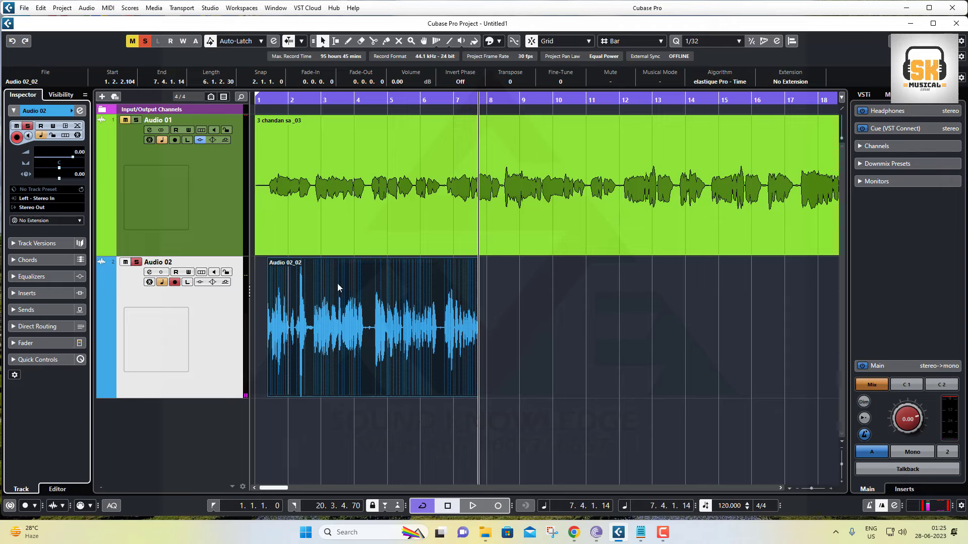
left_click_drag(346, 343, 332, 344)
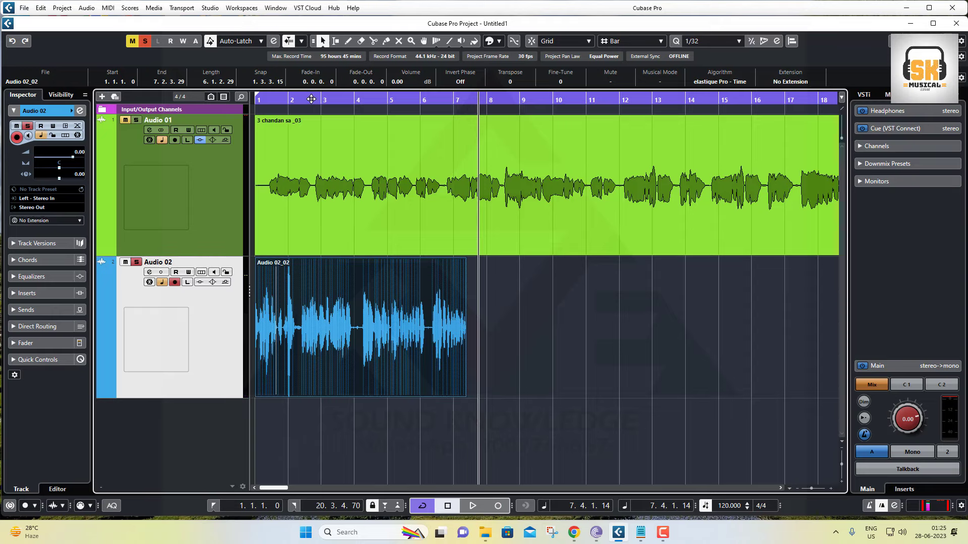
left_click_drag(293, 100, 229, 85)
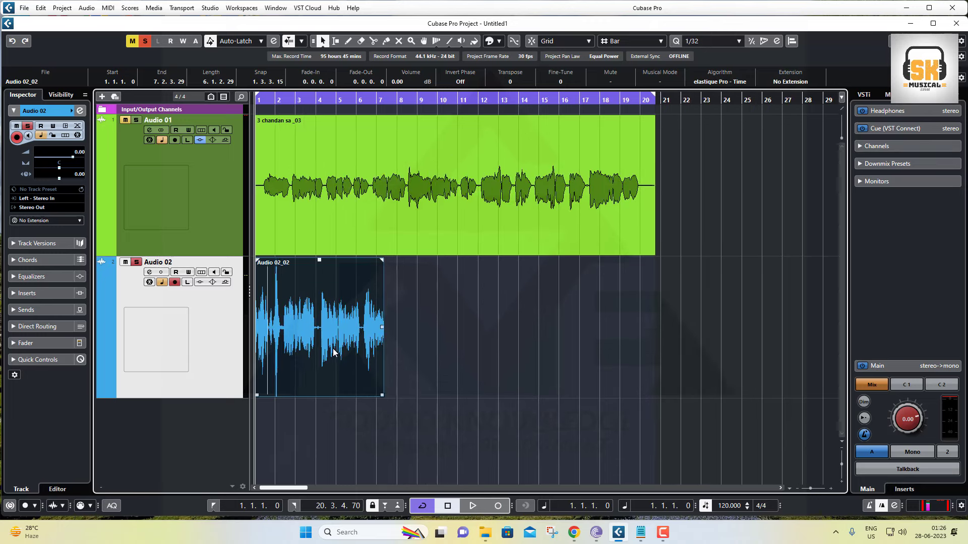
Open the audio statistics of the recorded clip and mark its True Peak against a target of -5 to -10.
left_click(85, 8)
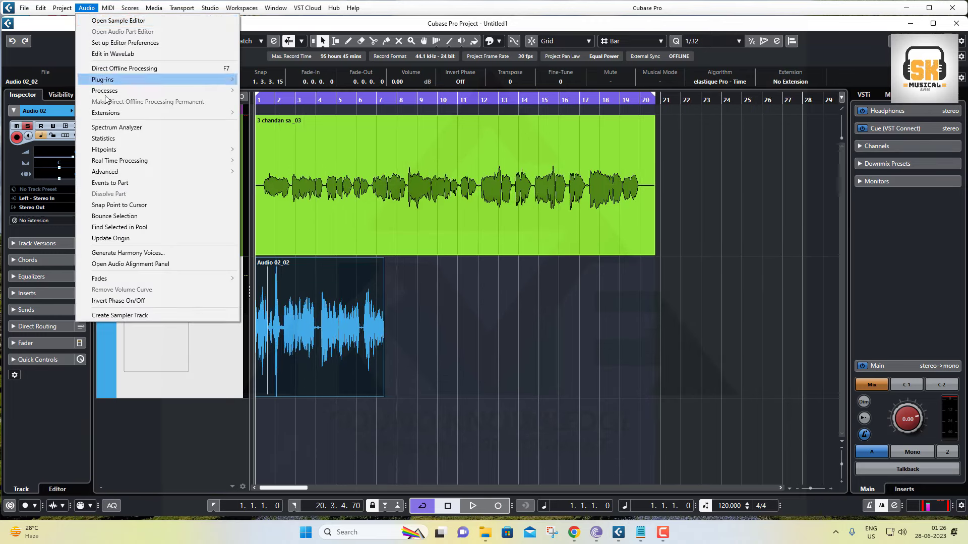
left_click(126, 138)
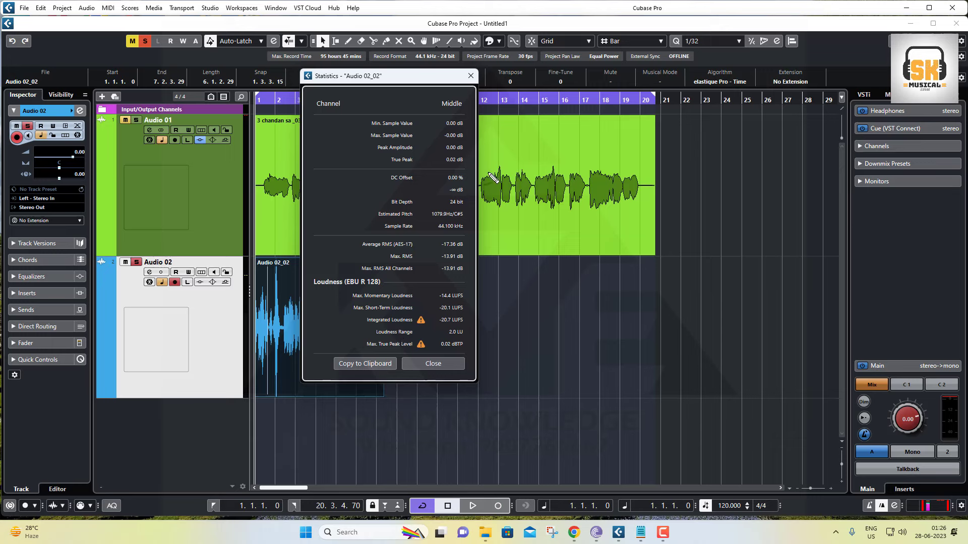
mouse_move(405, 157)
left_mouse_down()
mouse_move(387, 160)
mouse_move(398, 171)
mouse_move(416, 167)
mouse_move(410, 159)
left_mouse_up()
left_click_drag(470, 159, 575, 157)
mouse_move(689, 161)
left_mouse_down()
mouse_move(726, 158)
mouse_move(719, 147)
mouse_move(778, 150)
mouse_move(781, 141)
mouse_move(766, 136)
mouse_move(698, 132)
mouse_move(686, 153)
mouse_move(702, 184)
mouse_move(778, 175)
mouse_move(792, 138)
mouse_move(746, 117)
mouse_move(705, 121)
left_mouse_up()
mouse_move(456, 156)
left_mouse_down()
mouse_move(442, 154)
mouse_move(446, 166)
mouse_move(465, 167)
mouse_move(460, 153)
left_mouse_up()
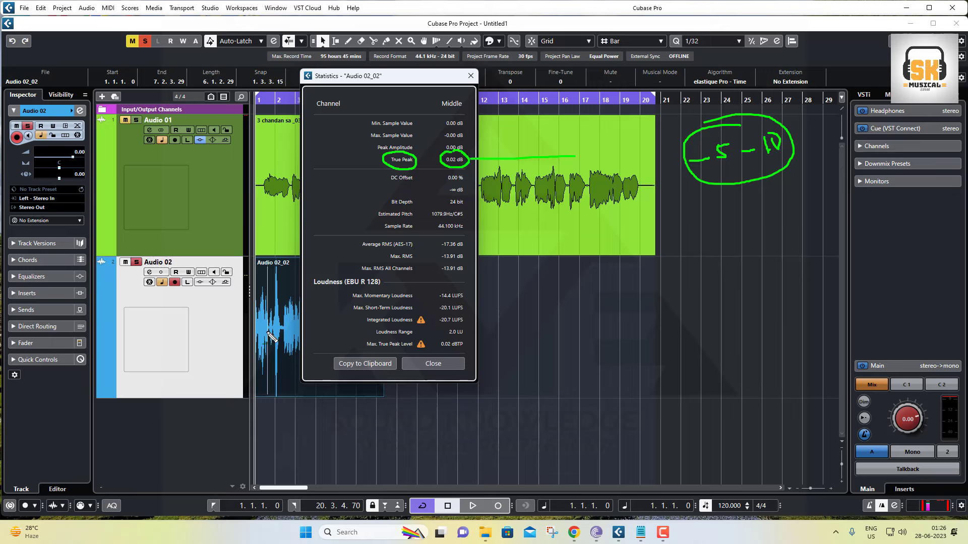
Mark the clip's average and maximum RMS levels and note a target range of -17/-18 dB to -25 beside them.
mouse_move(276, 320)
left_mouse_down()
mouse_move(264, 347)
mouse_move(272, 339)
mouse_move(278, 346)
left_mouse_up()
mouse_move(371, 236)
left_mouse_down()
mouse_move(364, 249)
mouse_move(376, 256)
mouse_move(468, 246)
mouse_move(431, 231)
mouse_move(378, 233)
mouse_move(358, 276)
mouse_move(446, 280)
mouse_move(469, 270)
mouse_move(409, 260)
mouse_move(368, 267)
mouse_move(380, 280)
left_mouse_up()
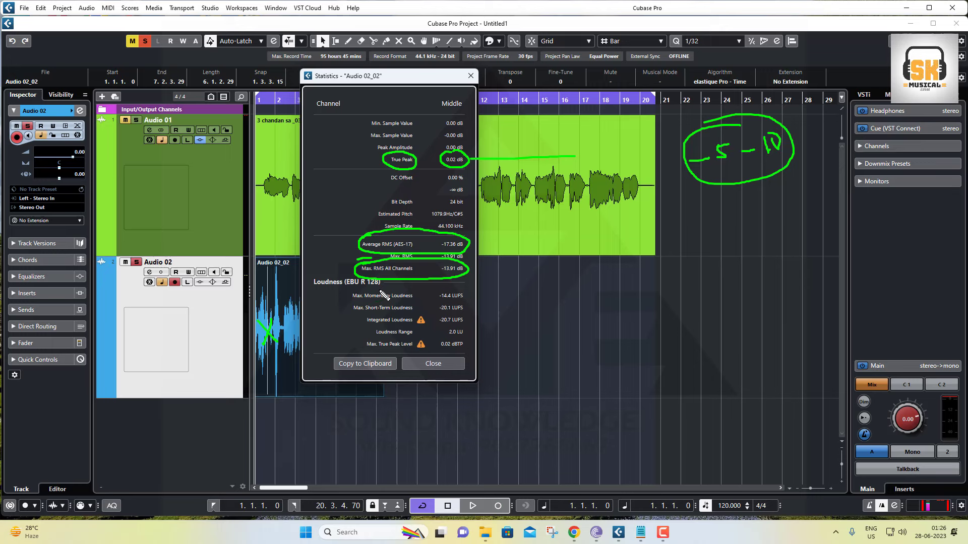
mouse_move(465, 272)
left_mouse_down()
mouse_move(534, 308)
mouse_move(545, 292)
mouse_move(556, 304)
mouse_move(544, 307)
mouse_move(579, 303)
left_mouse_up()
left_click_drag(504, 310, 516, 305)
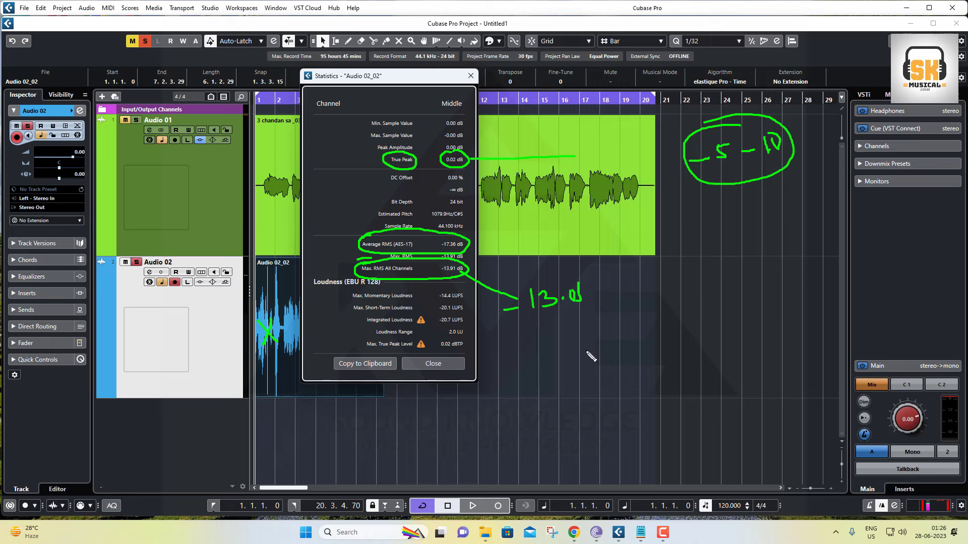
mouse_move(585, 352)
left_mouse_down()
mouse_move(610, 353)
mouse_move(629, 332)
mouse_move(625, 354)
left_mouse_up()
mouse_move(652, 320)
left_mouse_down()
mouse_move(632, 372)
mouse_move(668, 341)
mouse_move(695, 346)
mouse_move(690, 333)
left_mouse_up()
mouse_move(646, 387)
left_mouse_down()
mouse_move(679, 375)
mouse_move(684, 390)
mouse_move(707, 373)
left_mouse_up()
left_click_drag(661, 408, 720, 389)
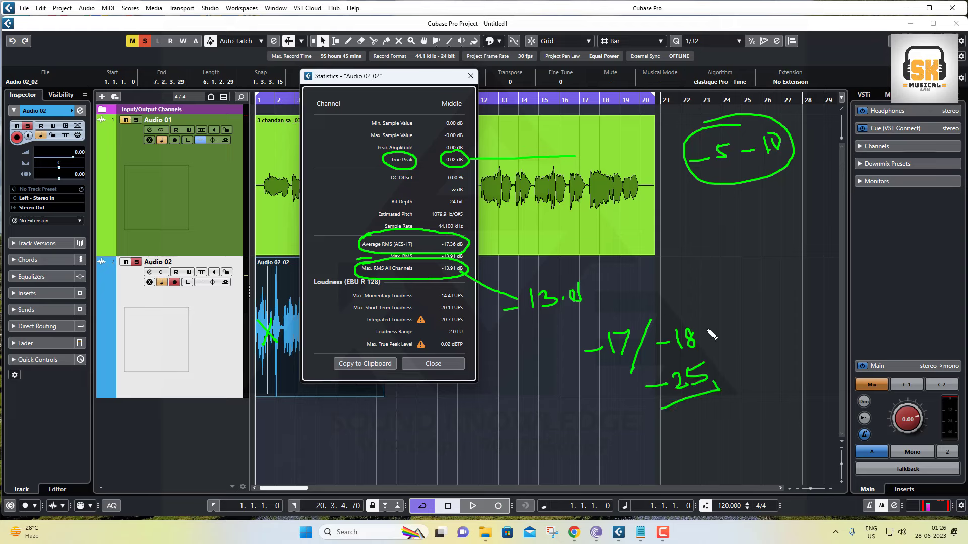
mouse_move(707, 331)
left_mouse_down()
mouse_move(704, 344)
mouse_move(710, 321)
mouse_move(722, 325)
mouse_move(714, 337)
left_mouse_up()
Examine the warnings beside Integrated Loudness and Max. True Peak Level, clear the annotations and close the statistics.
mouse_move(422, 311)
left_mouse_down()
mouse_move(411, 320)
mouse_move(426, 336)
mouse_move(435, 318)
mouse_move(423, 310)
mouse_move(412, 350)
mouse_move(430, 356)
mouse_move(432, 334)
mouse_move(415, 333)
left_mouse_up()
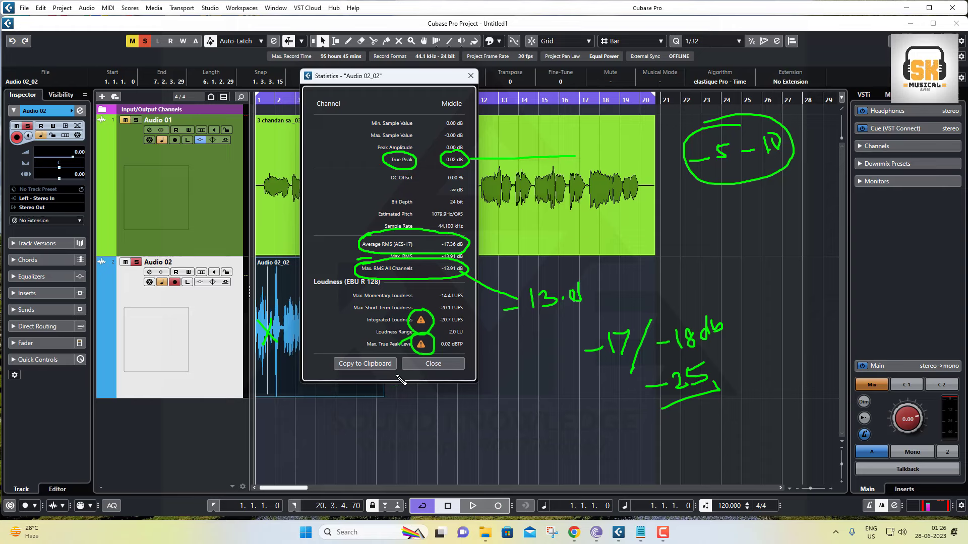
key("Escape")
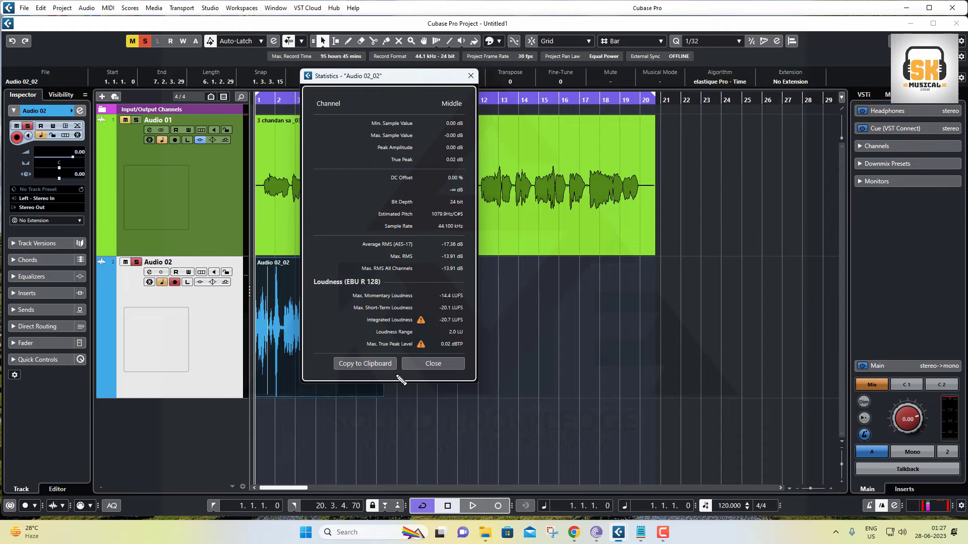
left_click(432, 365)
Delete the analysed clip and record a new take of about eight bars from bar 1 on the mono track.
key("Delete")
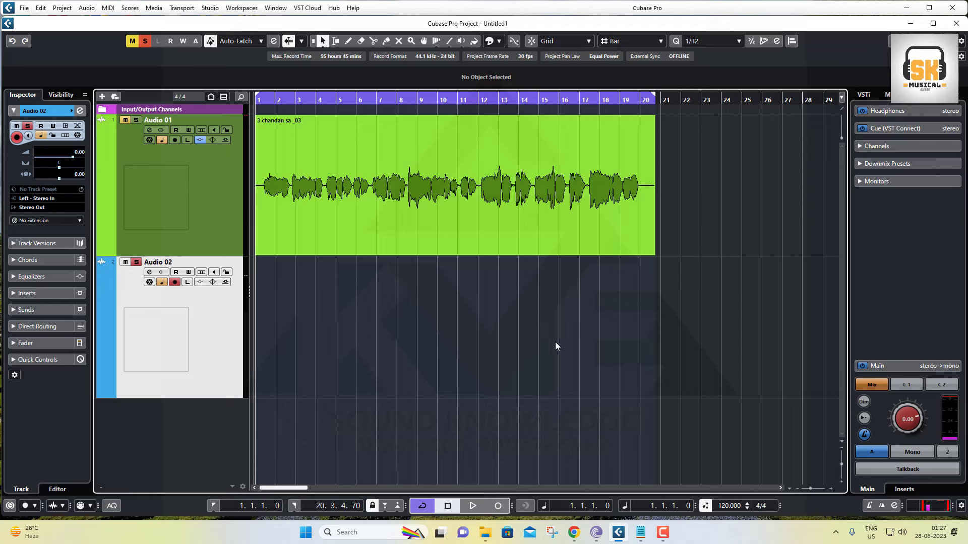
key("KP_Multiply")
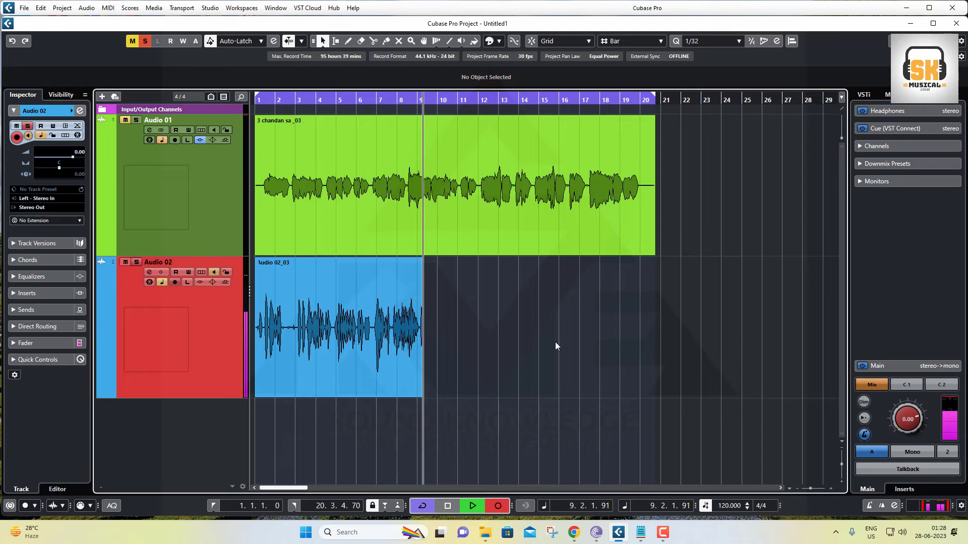
key("space")
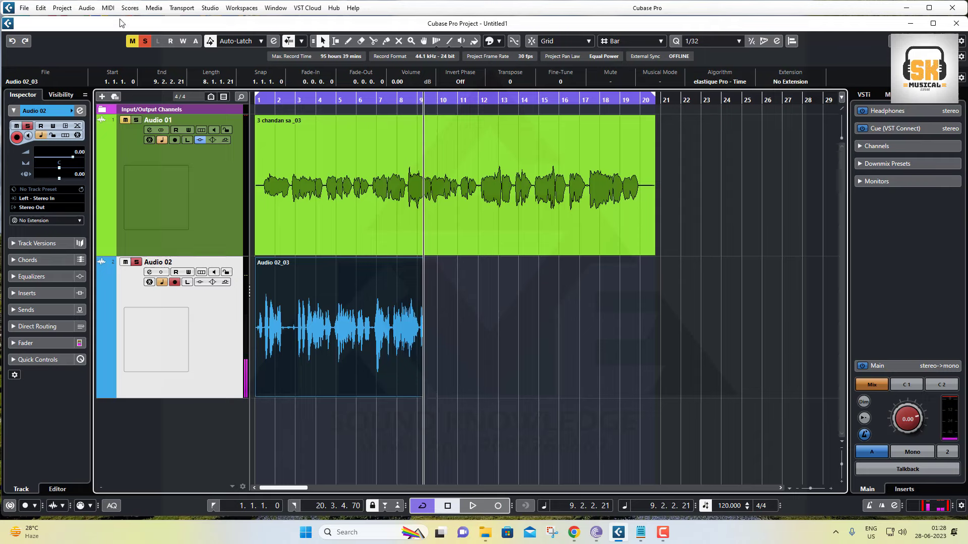
Open the audio statistics of the newly recorded clip to examine its peak levels.
left_click(82, 8)
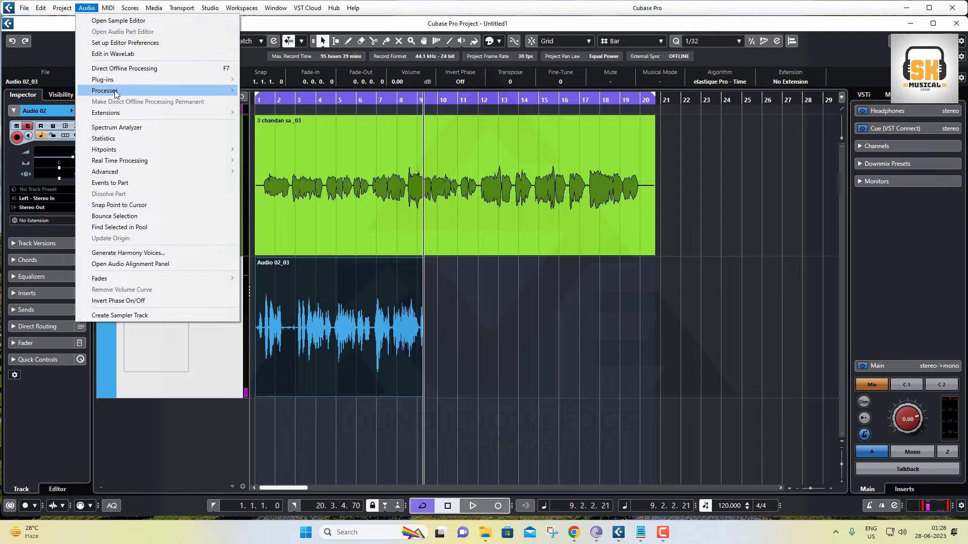
left_click(125, 143)
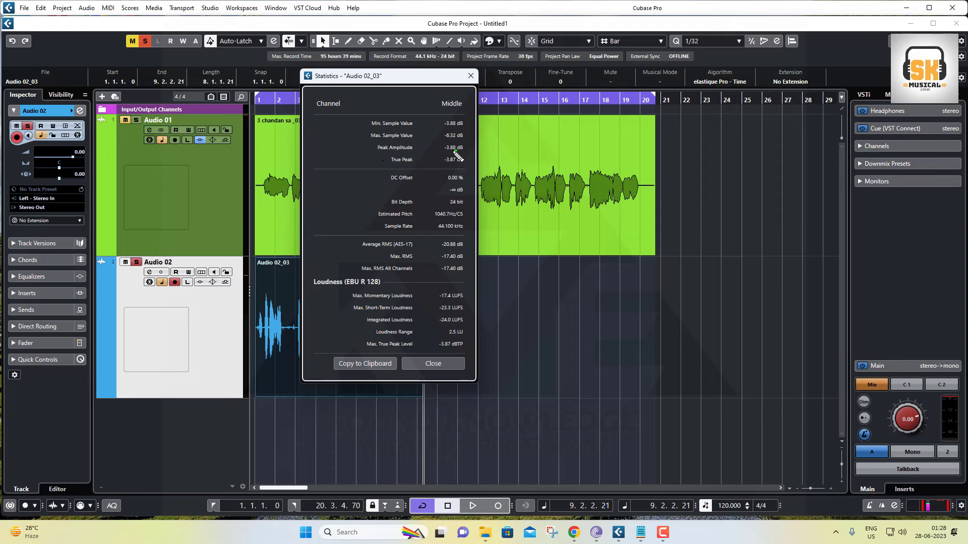
Circle the take's True Peak value, note -5 beside the dialog, and circle and tick Max. RMS All Channels.
mouse_move(457, 150)
left_mouse_down()
mouse_move(434, 165)
mouse_move(445, 174)
mouse_move(464, 172)
mouse_move(454, 149)
left_mouse_up()
mouse_move(692, 186)
left_mouse_down()
mouse_move(725, 172)
mouse_move(737, 183)
mouse_move(726, 188)
mouse_move(744, 163)
left_mouse_up()
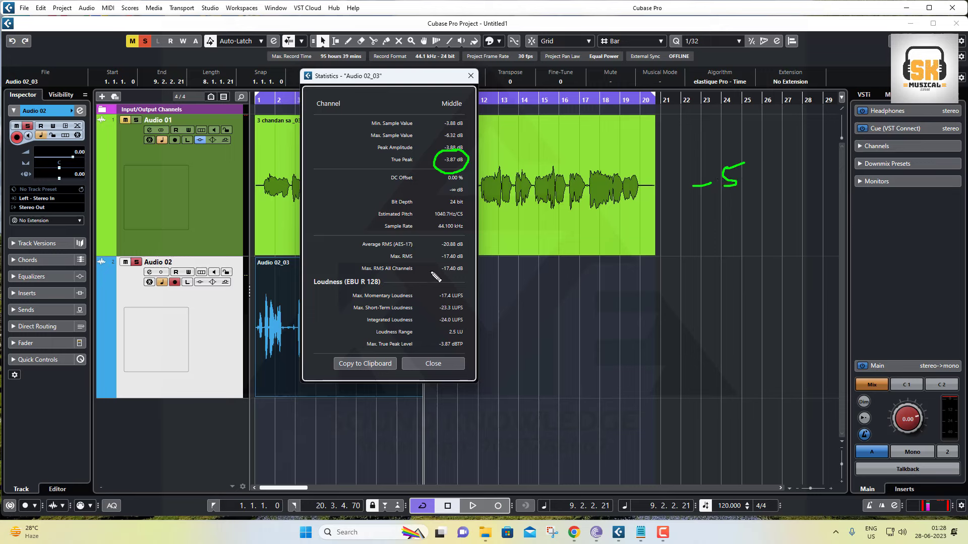
mouse_move(451, 260)
left_mouse_down()
mouse_move(434, 268)
mouse_move(460, 277)
mouse_move(450, 259)
mouse_move(442, 260)
mouse_move(479, 286)
mouse_move(506, 261)
left_mouse_up()
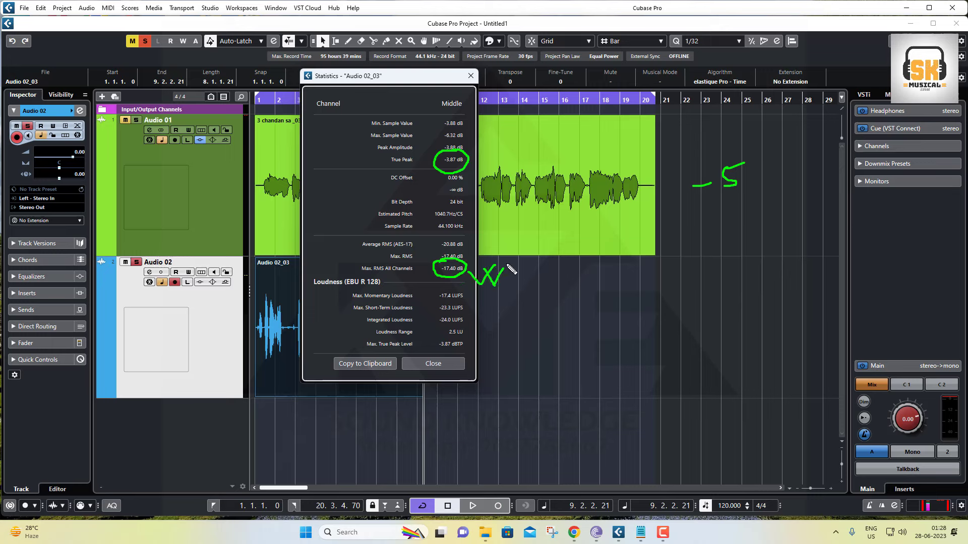
Mark the True Peak with a cross, tick the loudness values and clear all the annotations.
mouse_move(420, 156)
left_mouse_down()
mouse_move(431, 171)
mouse_move(421, 171)
left_mouse_up()
left_click_drag(423, 294, 487, 297)
mouse_move(467, 316)
left_mouse_down()
mouse_move(488, 305)
mouse_move(477, 341)
mouse_move(483, 328)
left_mouse_up()
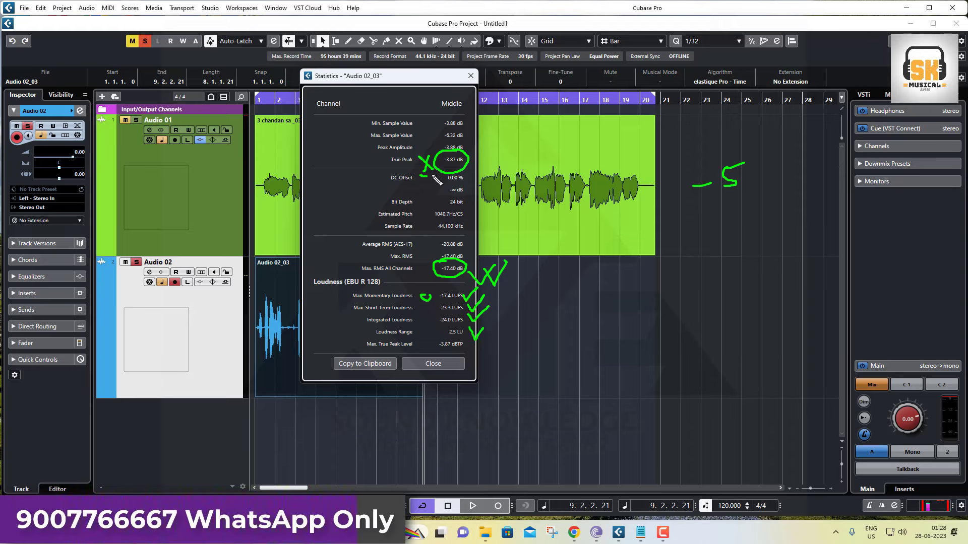
left_click_drag(436, 180, 429, 147)
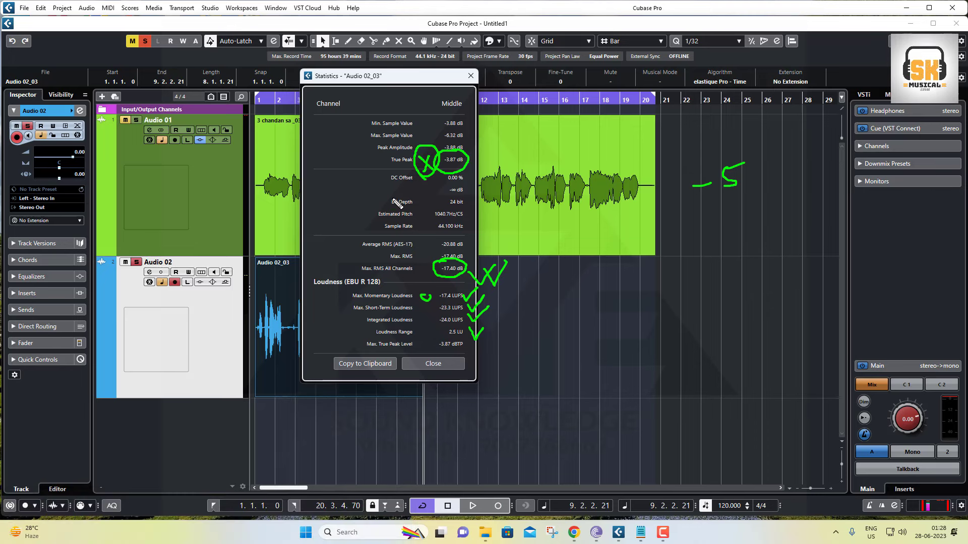
key("e")
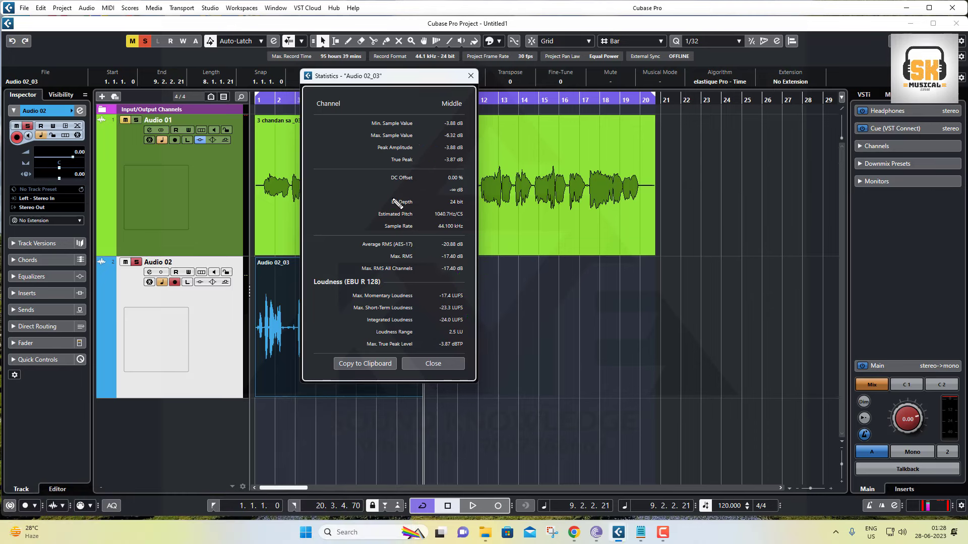
Close the statistics, then delete the test take along with its Audio 02 track.
left_click(430, 363)
key("Delete")
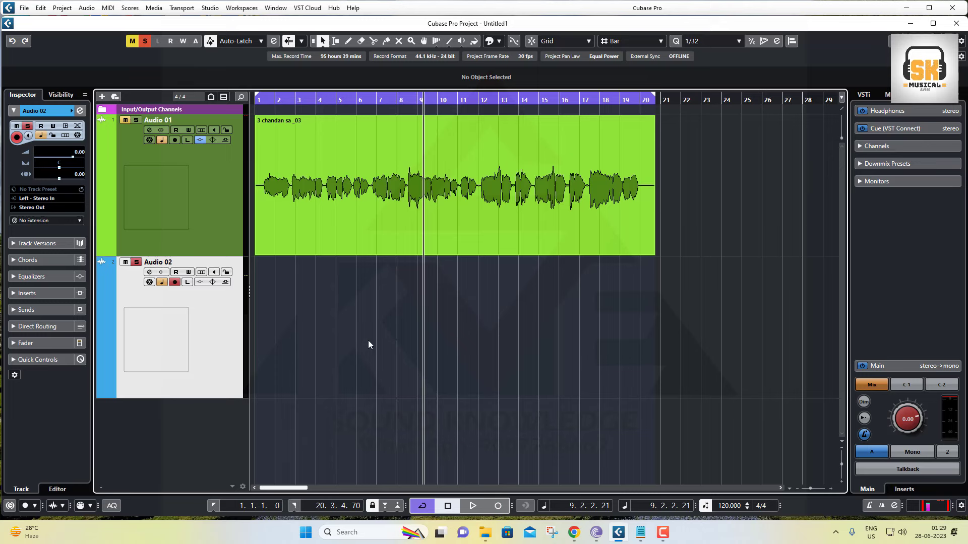
right_click(224, 337)
left_click(257, 103)
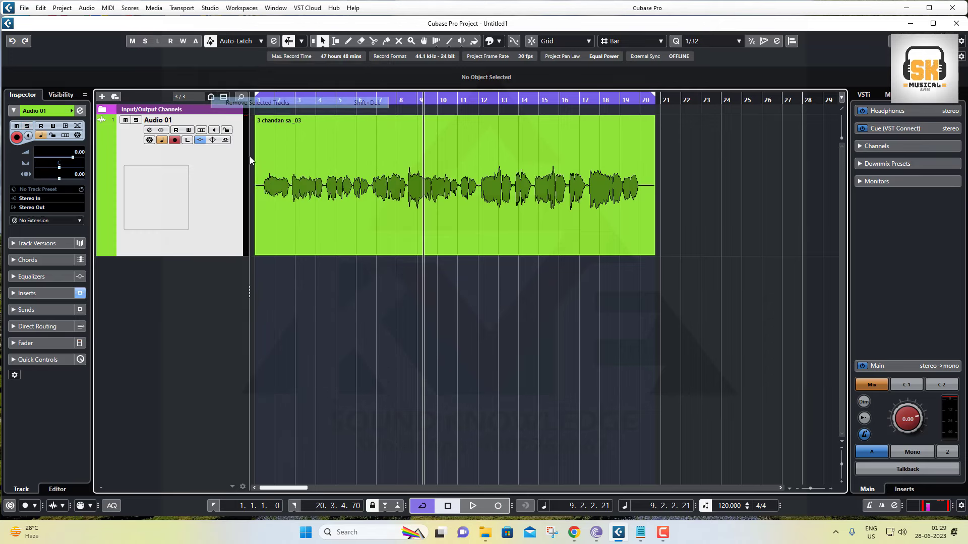
Return the playhead to bar 1 and open the audio statistics of the clip on Audio 01.
left_click(261, 99)
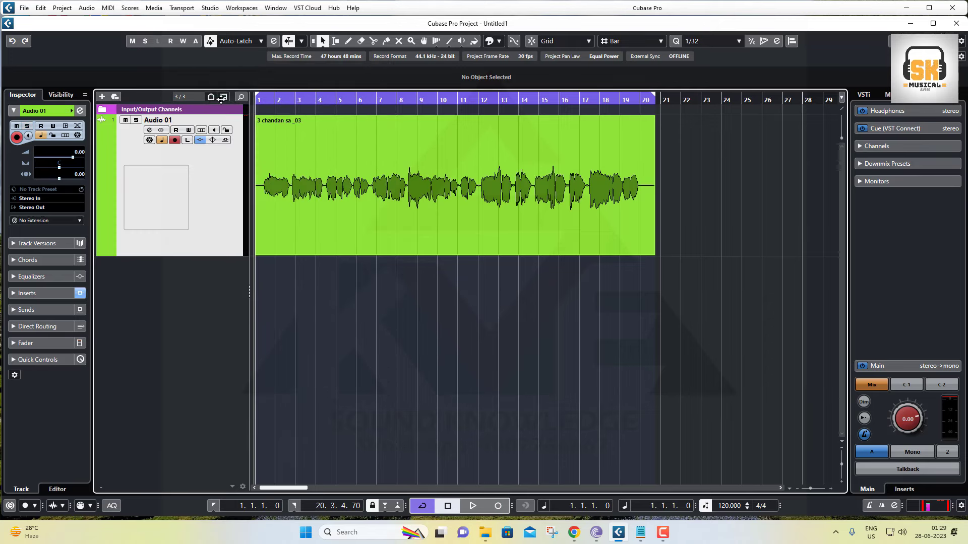
left_click(352, 244)
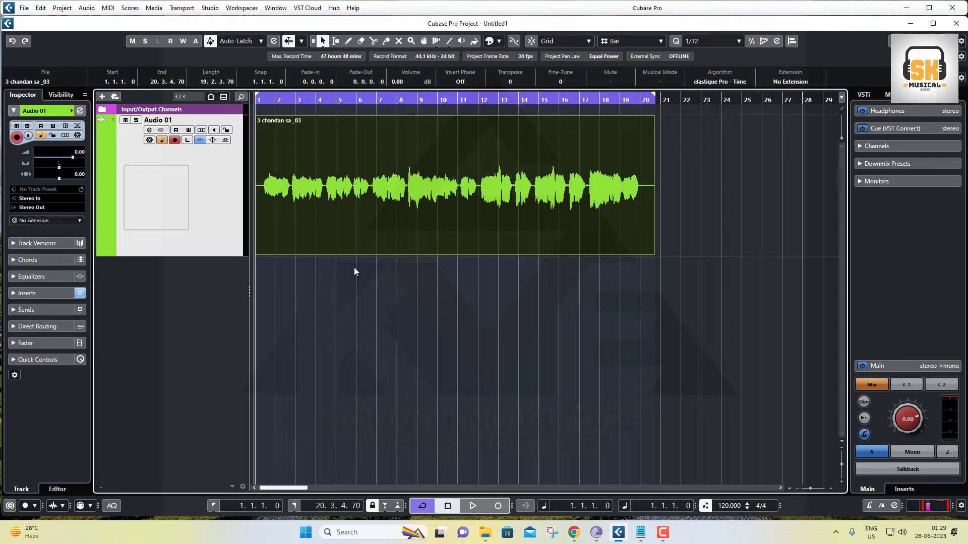
left_click(87, 12)
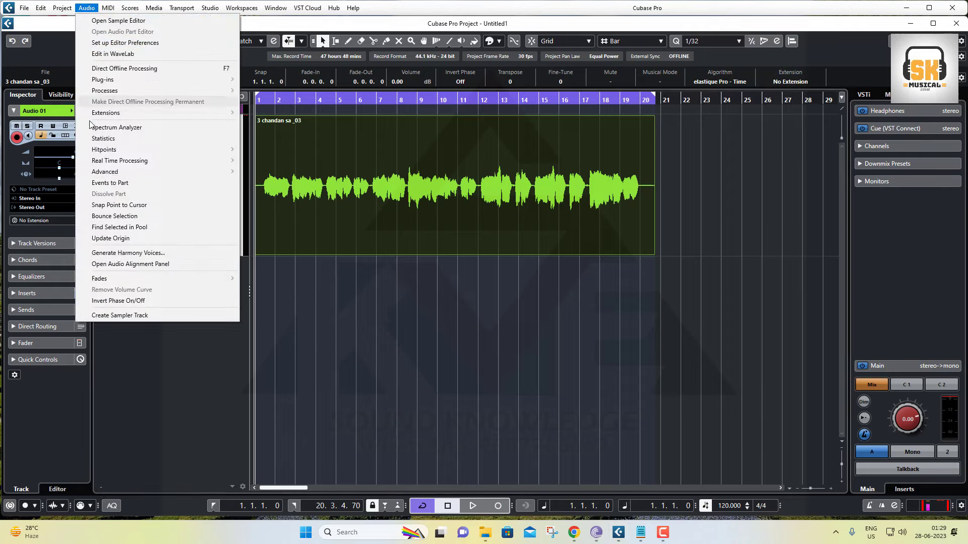
left_click(104, 138)
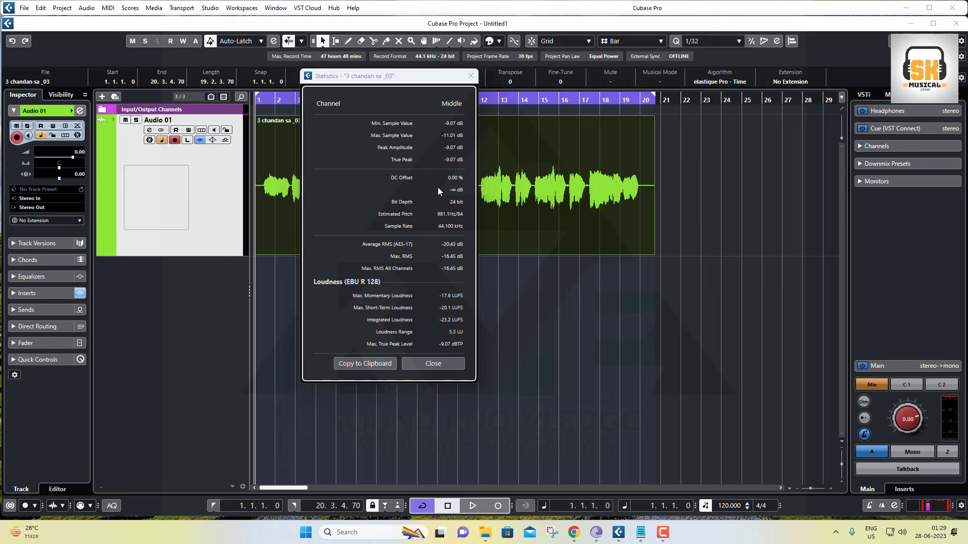
Tick the clip's peak values, then circle Max. RMS All Channels and mark it with a cross.
left_click_drag(468, 161, 507, 146)
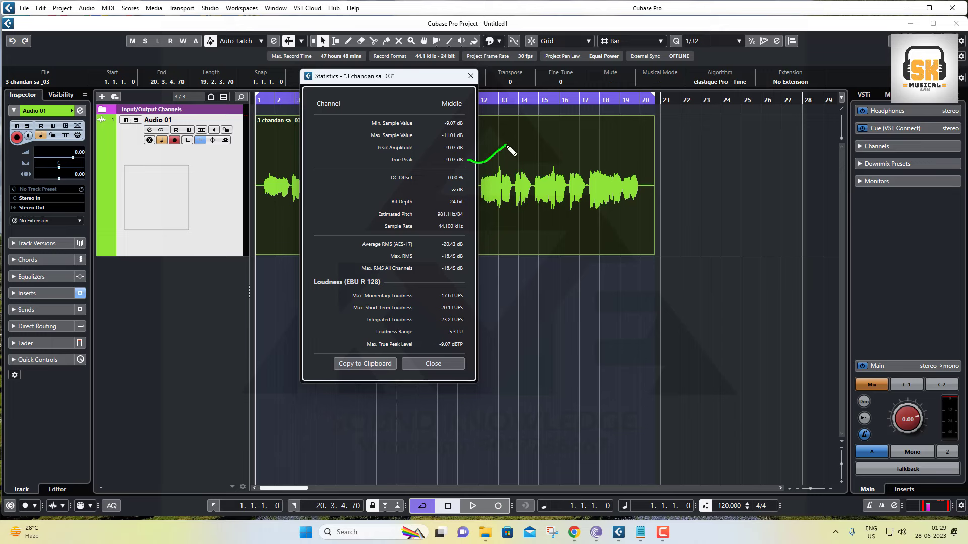
left_click_drag(427, 148, 446, 133)
mouse_move(375, 263)
left_mouse_down()
mouse_move(474, 277)
mouse_move(471, 268)
mouse_move(370, 259)
mouse_move(427, 275)
left_mouse_up()
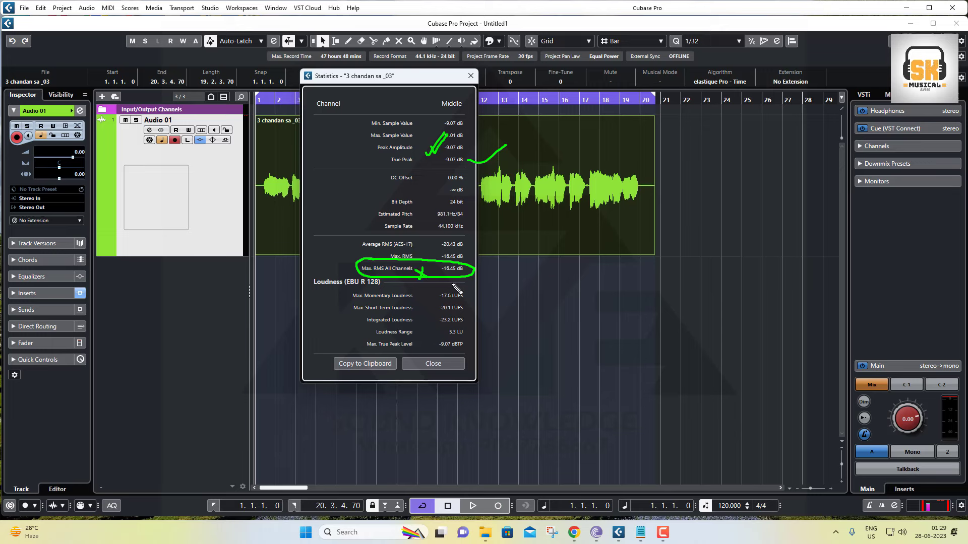
Note -16.45, -17 and the .55 difference beside the statistics, then clear the notes and close the dialog.
mouse_move(515, 295)
left_mouse_down()
mouse_move(557, 281)
mouse_move(561, 291)
mouse_move(577, 260)
left_mouse_up()
left_click(546, 285)
mouse_move(547, 334)
left_mouse_down()
mouse_move(571, 336)
mouse_move(582, 317)
mouse_move(583, 337)
left_mouse_up()
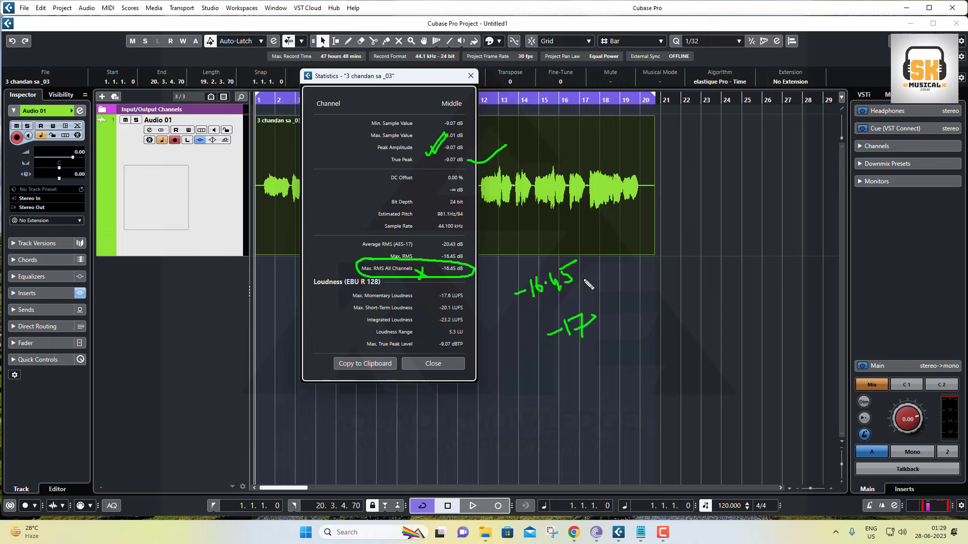
mouse_move(618, 276)
left_mouse_down()
mouse_move(617, 292)
mouse_move(635, 278)
mouse_move(617, 291)
left_mouse_up()
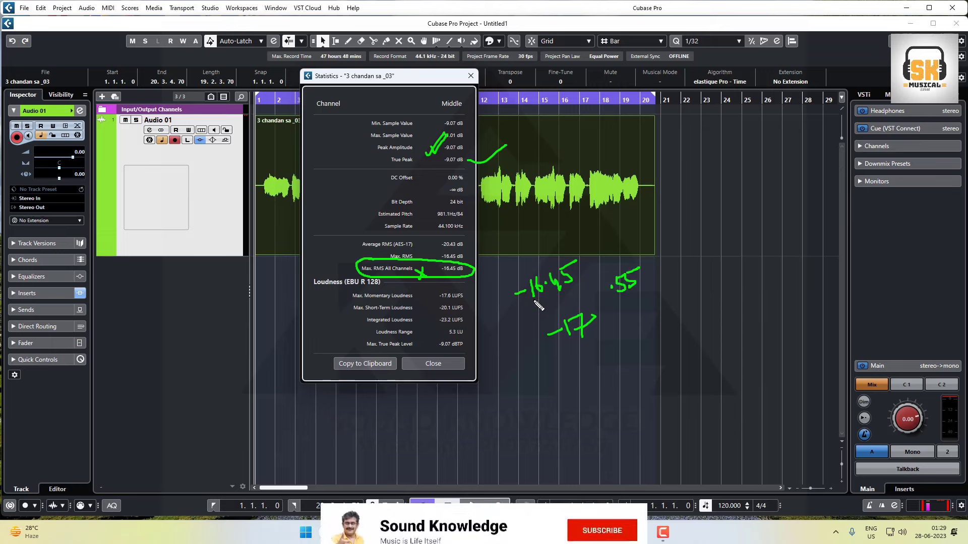
key("Escape")
left_click(436, 366)
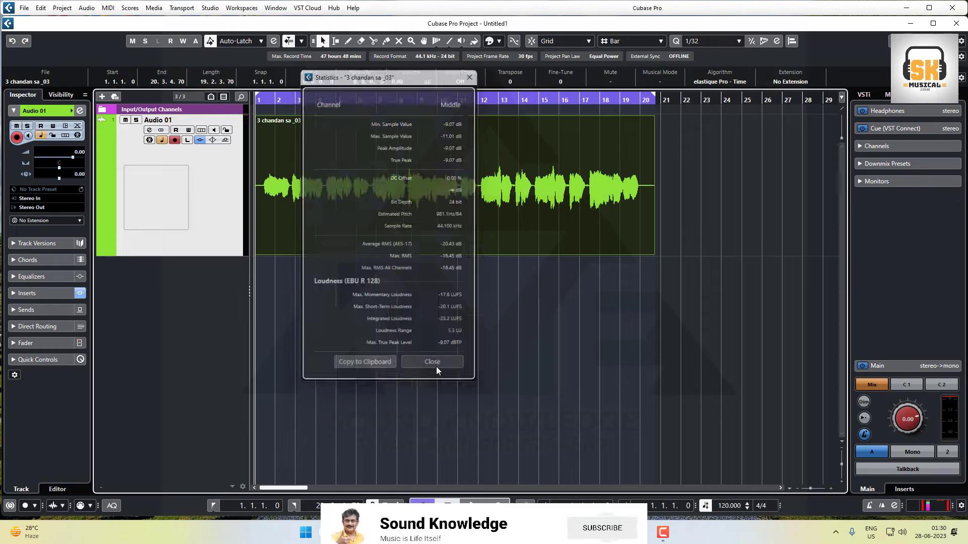
left_click(380, 301)
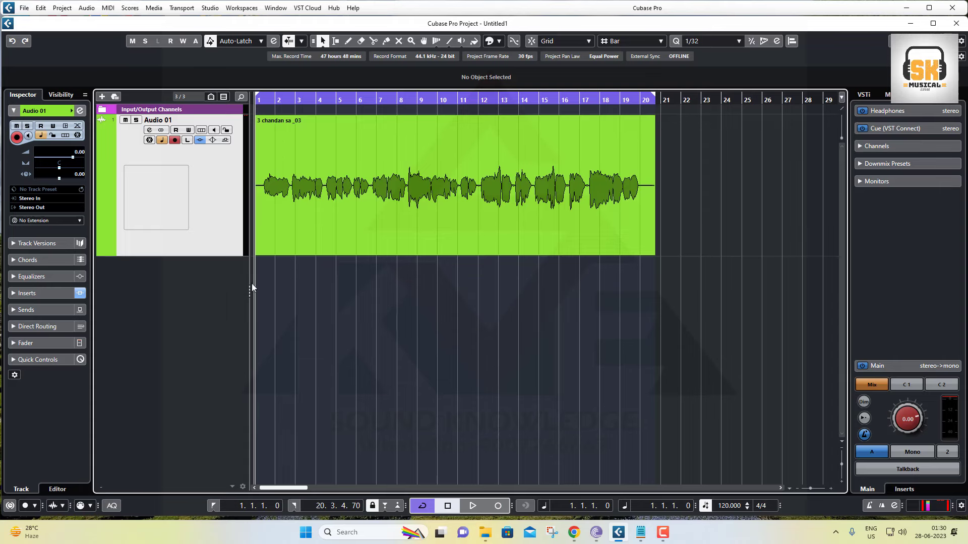
Open the channel settings of Audio 01 and examine the options and output destinations of the first send slot.
left_click(149, 129)
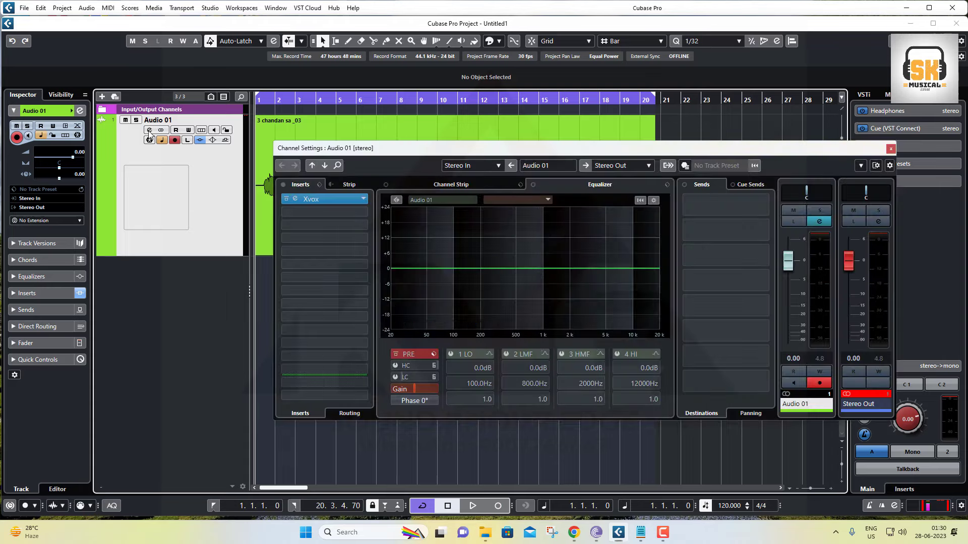
right_click(703, 209)
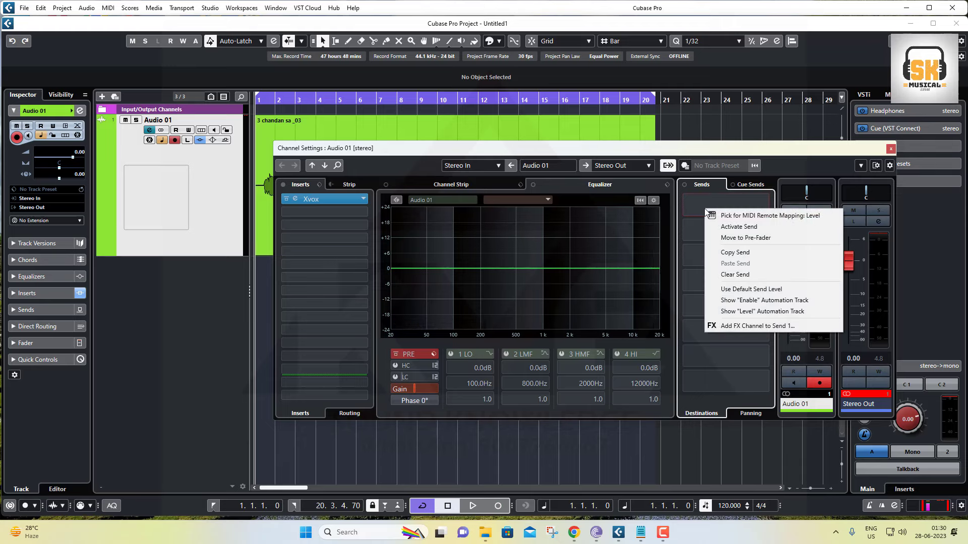
left_click(785, 158)
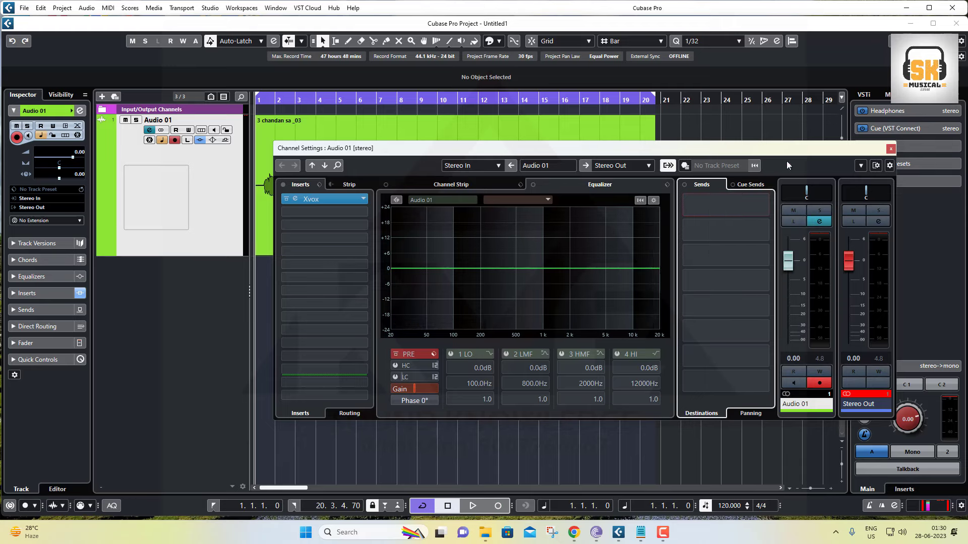
left_click(728, 205)
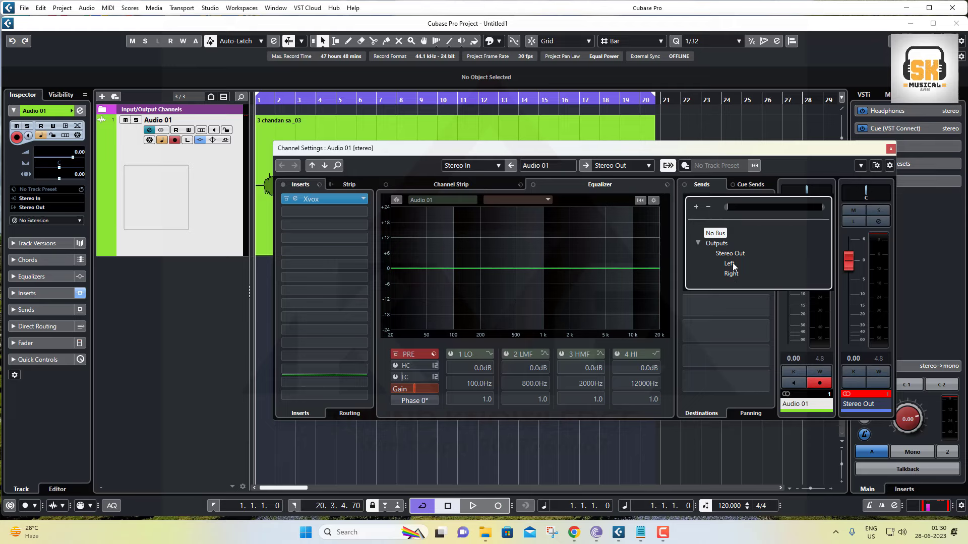
left_click(792, 161)
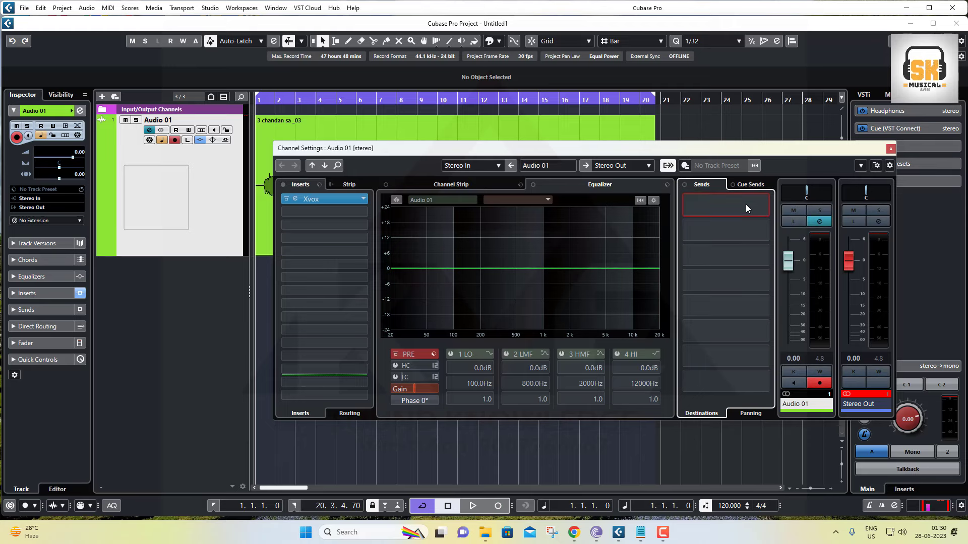
Add a mono Raummaschine FX channel routed to Stereo Out on the first send, and close its plug-in window.
right_click(718, 201)
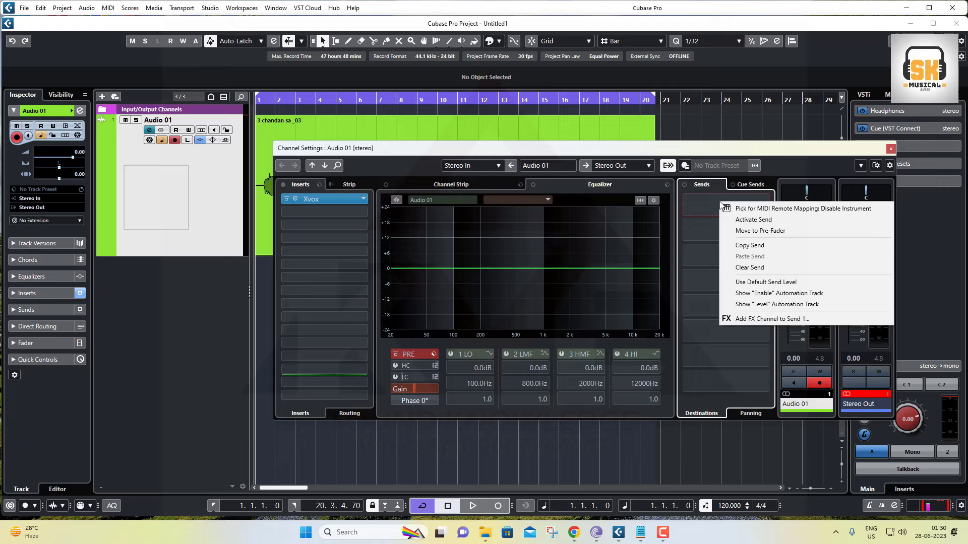
left_click(763, 320)
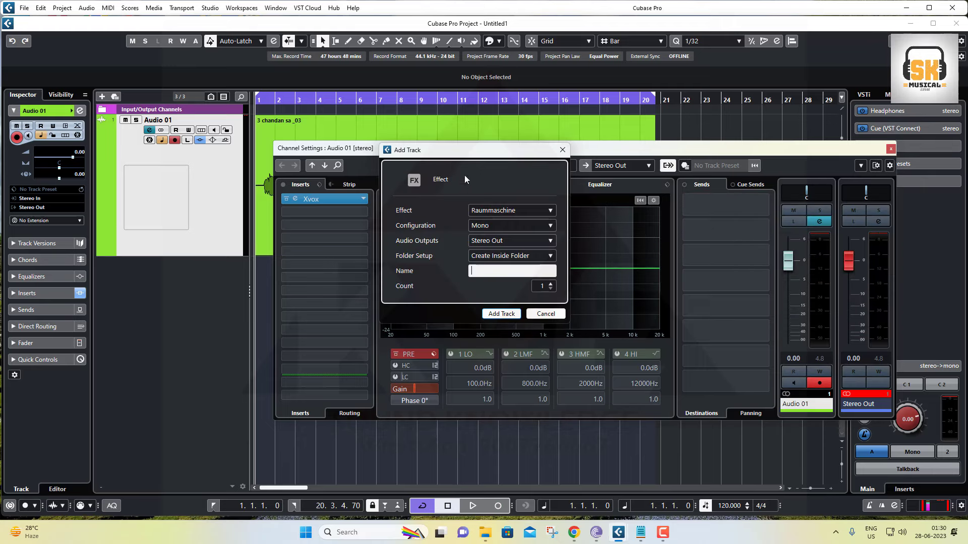
left_click(502, 314)
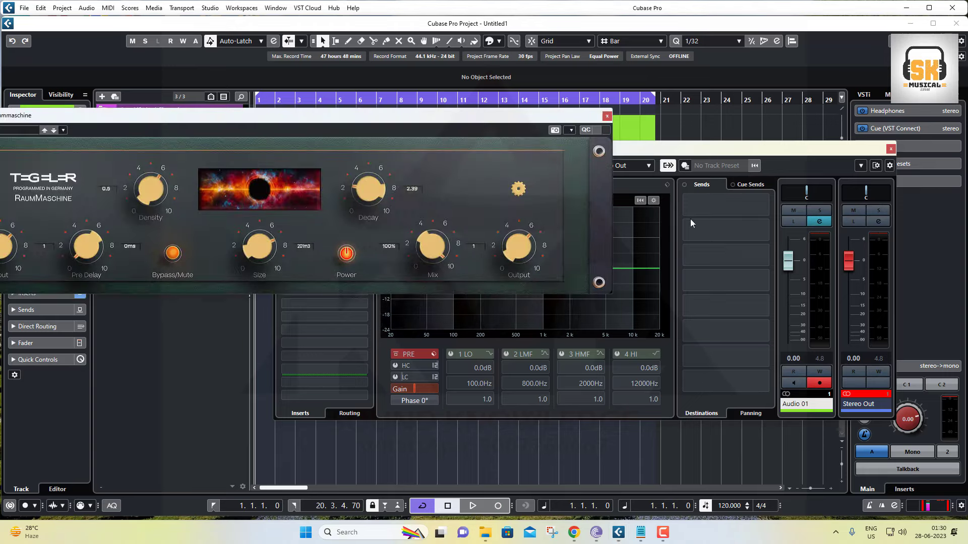
left_click(608, 117)
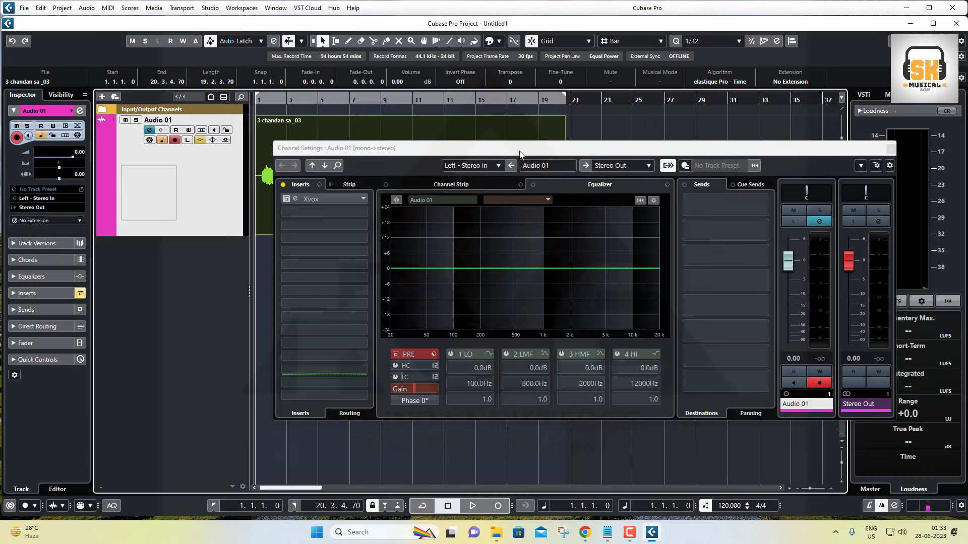
left_click_drag(520, 154, 436, 93)
right_click(635, 146)
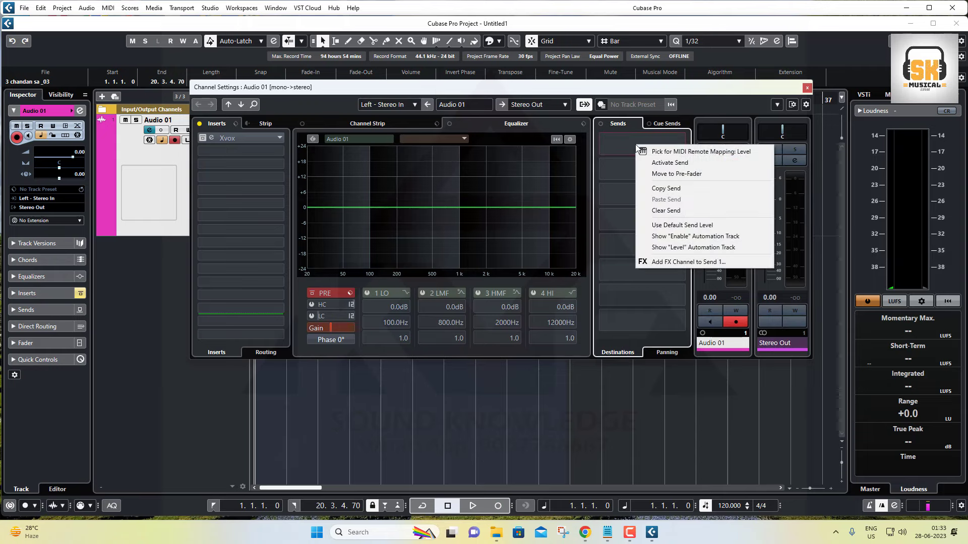
left_click(662, 262)
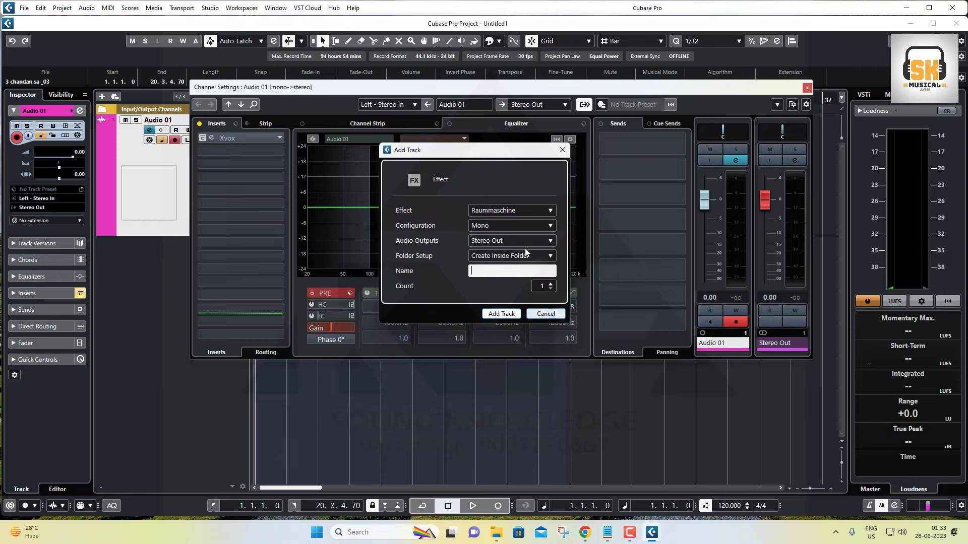
left_click(523, 209)
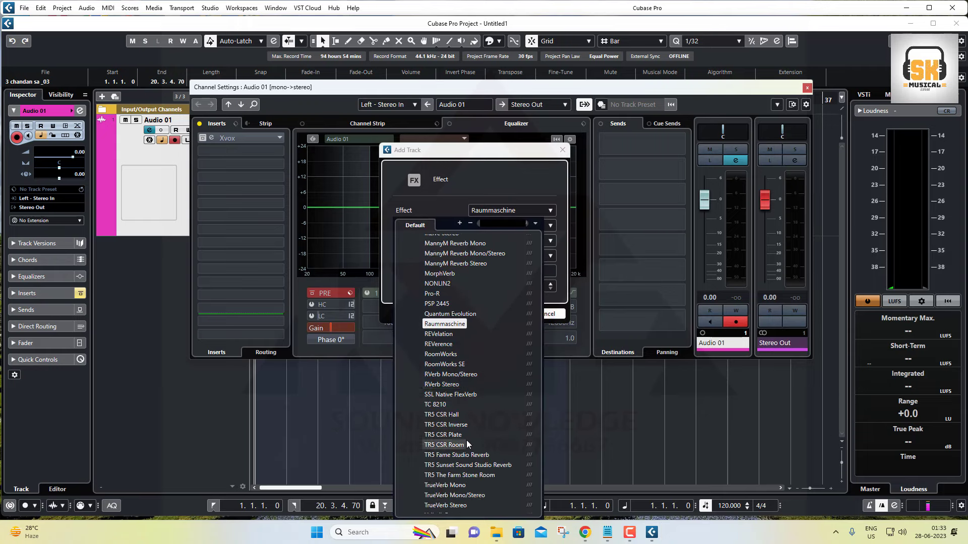
left_click(498, 173)
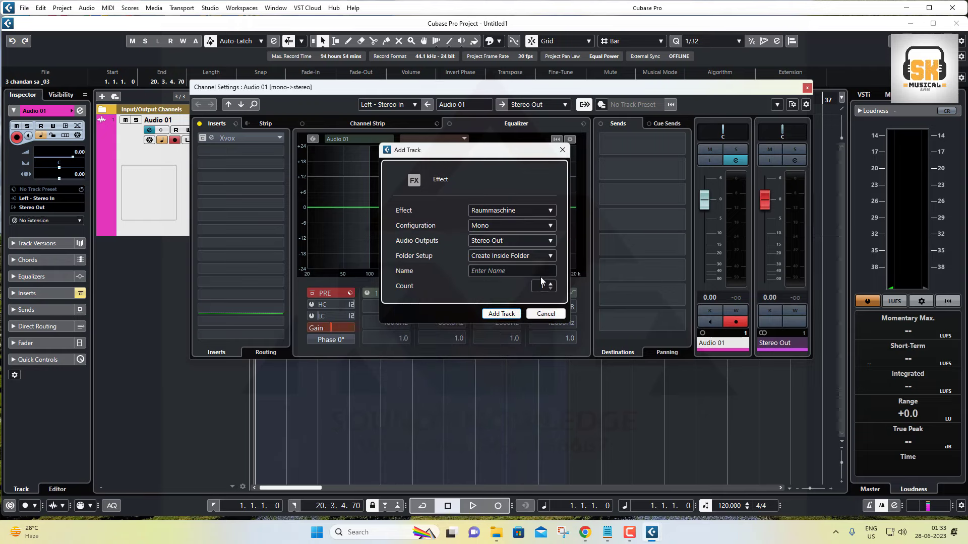
left_click(546, 313)
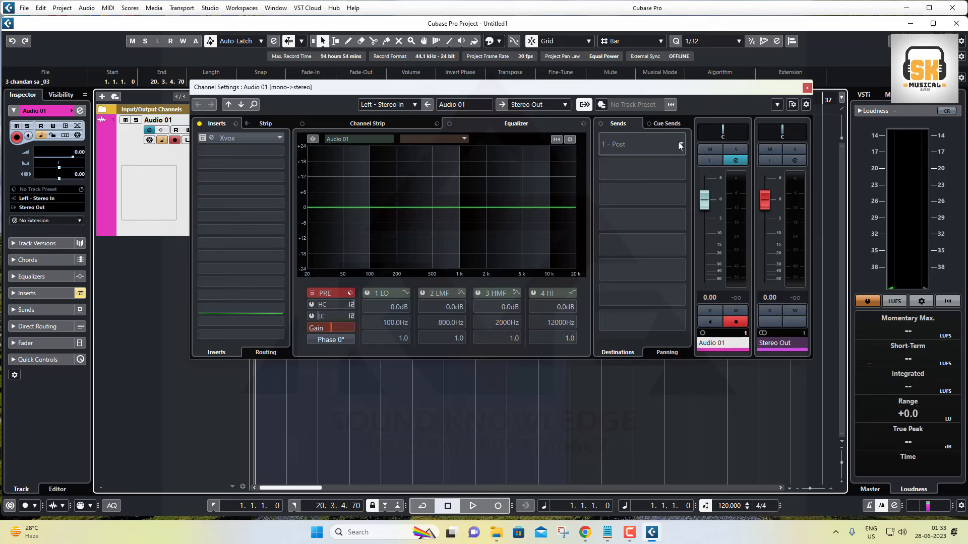
Add an FX channel with the IRLive Mono reverb to the first send of the Audio 01 channel.
right_click(655, 138)
left_click(700, 257)
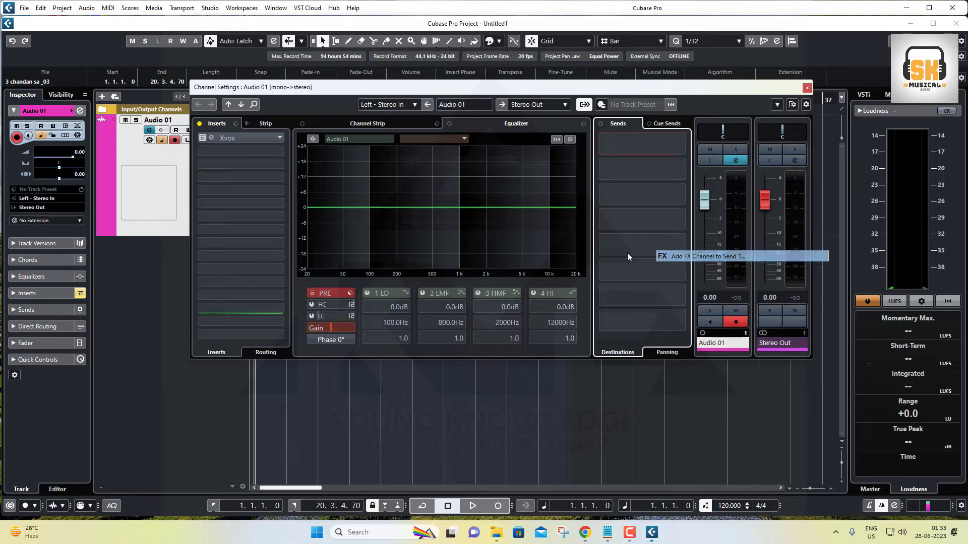
left_click(504, 211)
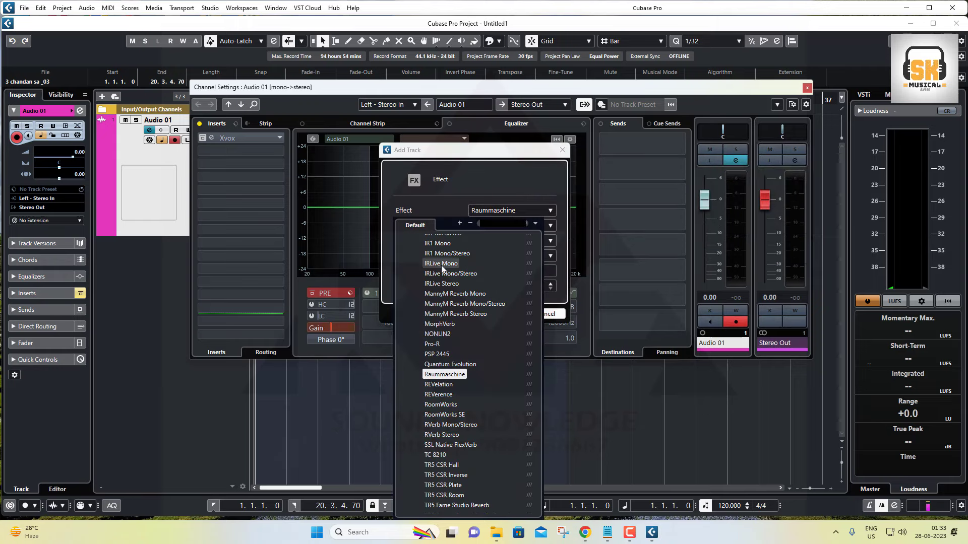
left_click(441, 264)
left_click(499, 316)
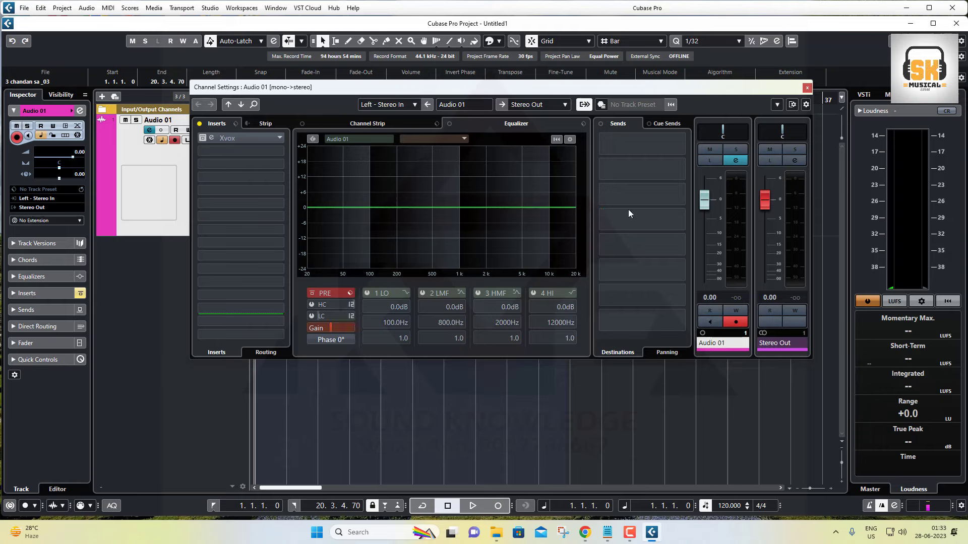
left_click(654, 144)
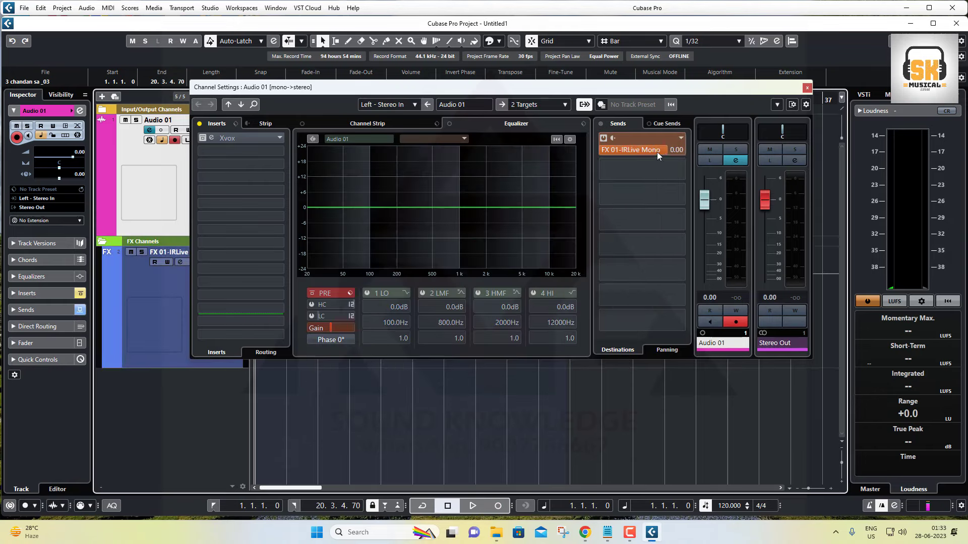
Lower the IRLive Mono send to -13.0, then clear that send from Audio 01 and close the channel settings.
left_click_drag(657, 153, 608, 154)
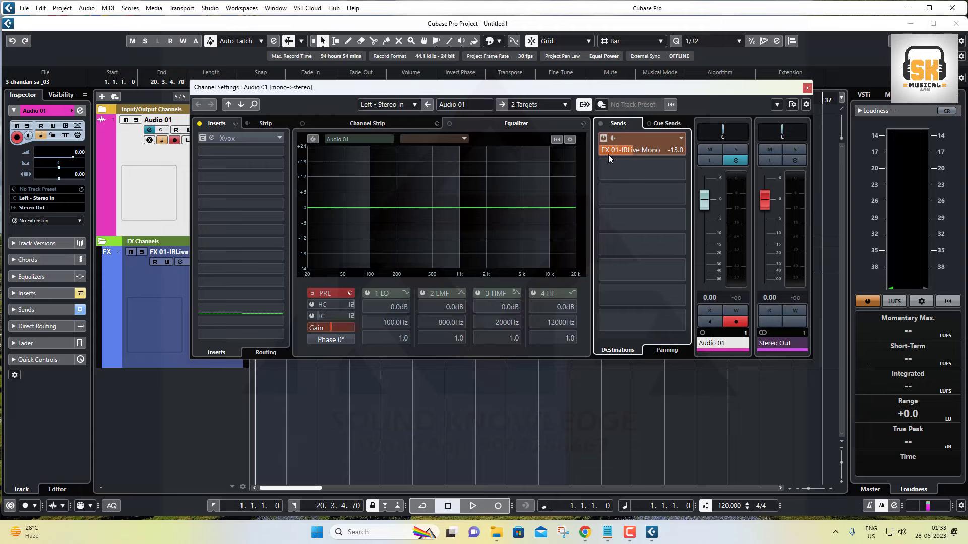
left_click(681, 138)
left_click(630, 172)
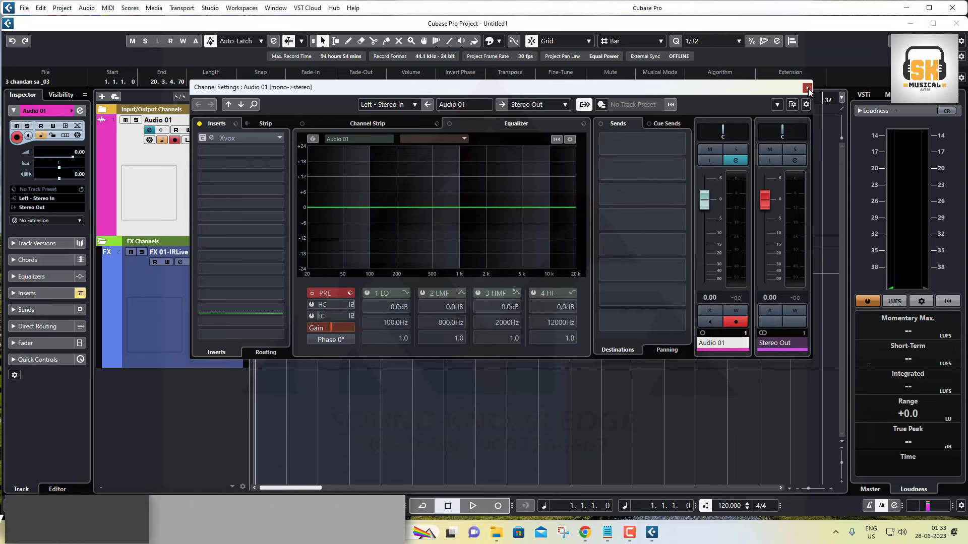
left_click(807, 87)
Remove the FX 01-IRLive Mono track and the empty FX Channels folder from the project.
left_click(214, 275)
right_click(211, 287)
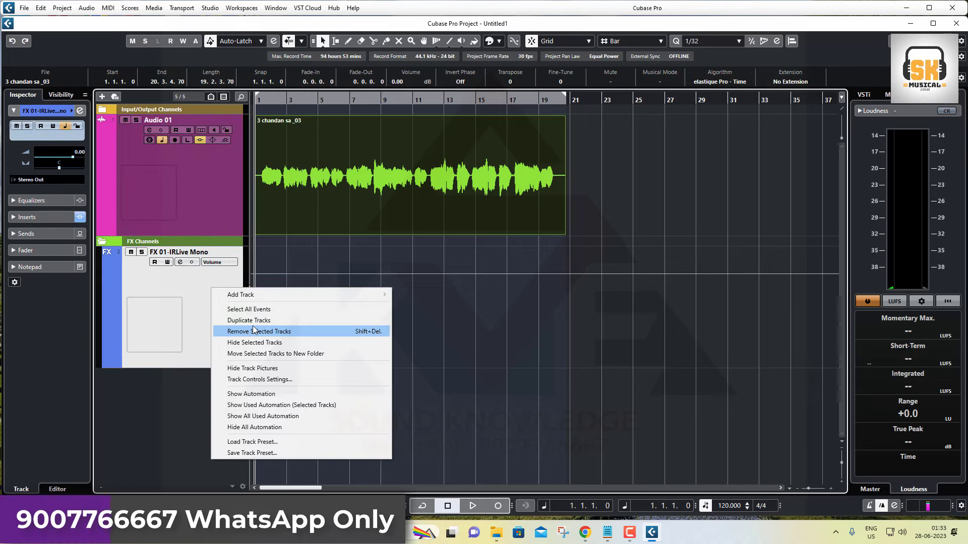
left_click(257, 332)
left_click(195, 198)
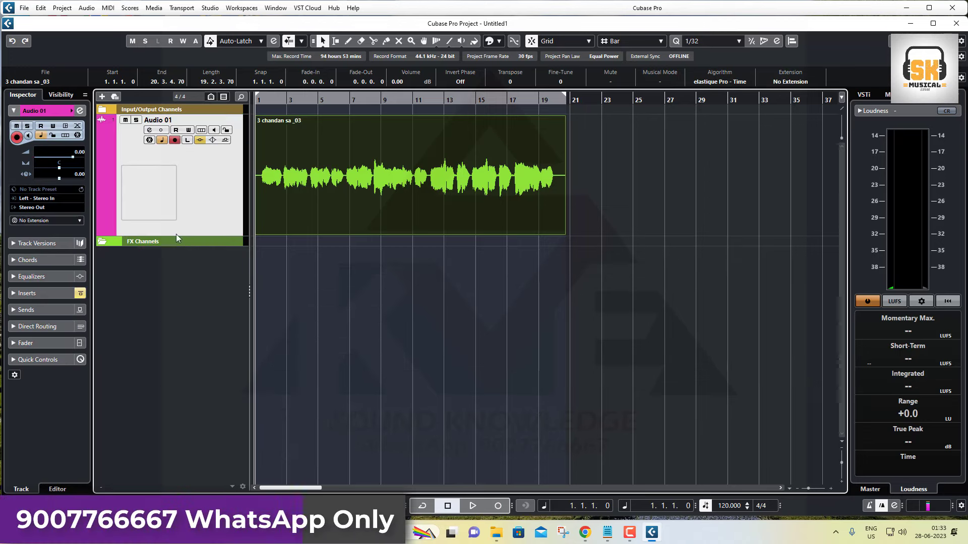
right_click(164, 242)
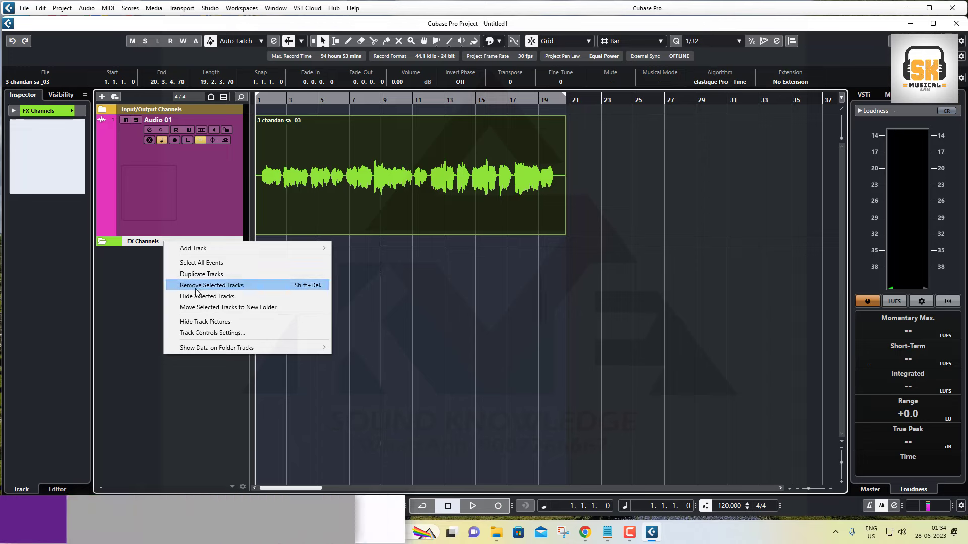
left_click(212, 281)
left_click(354, 194)
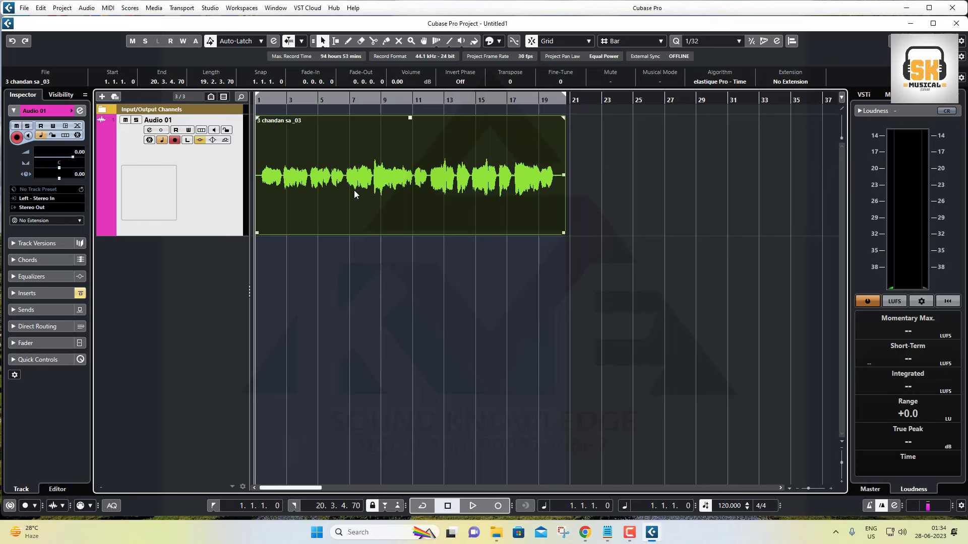
Open the Xvox insert of Audio 01 on its own, write a freehand EQ note beside it and clear the note.
left_click(150, 130)
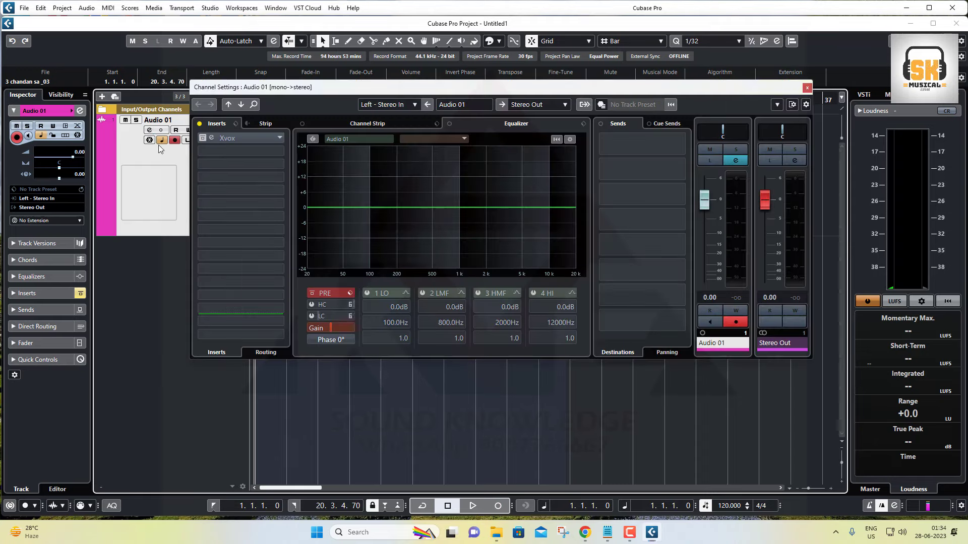
left_click(210, 138)
left_click(210, 139)
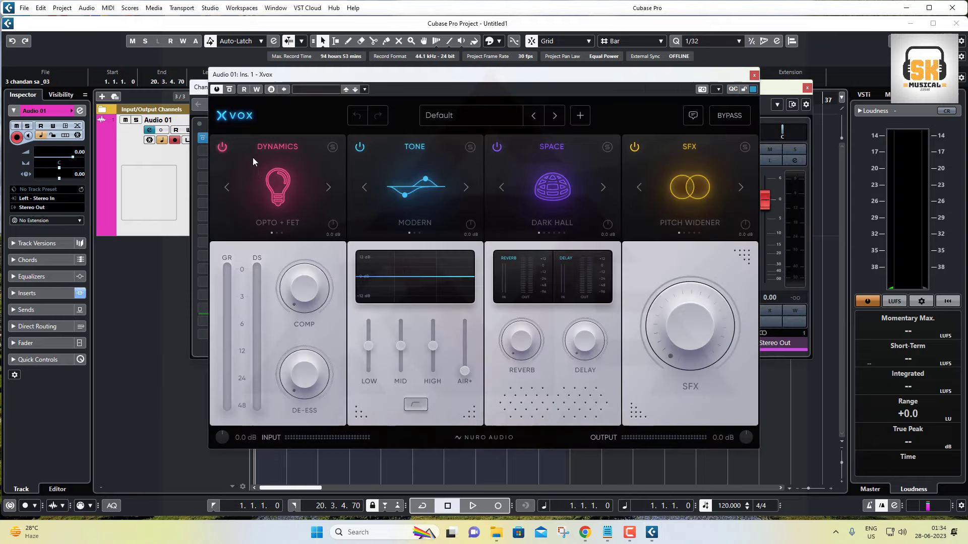
left_click(806, 88)
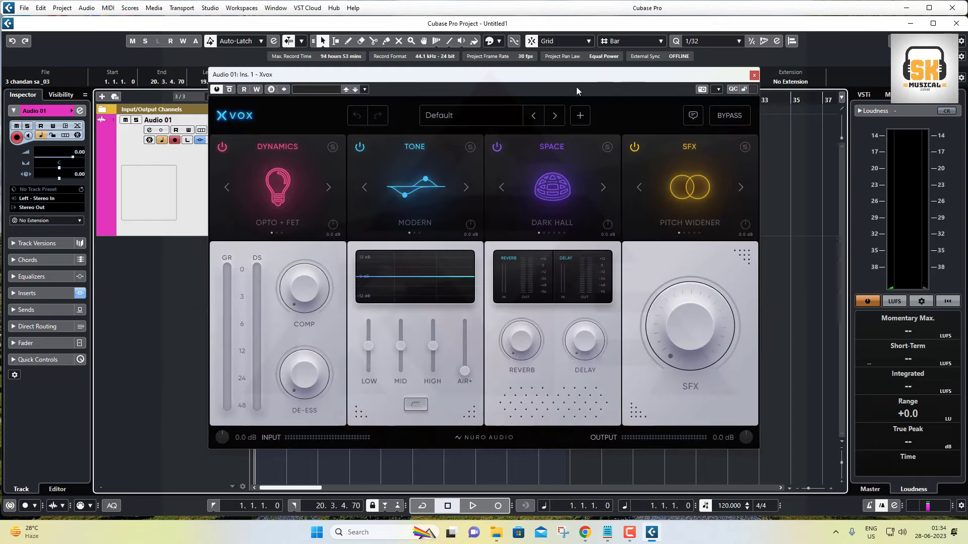
left_click_drag(569, 82, 569, 75)
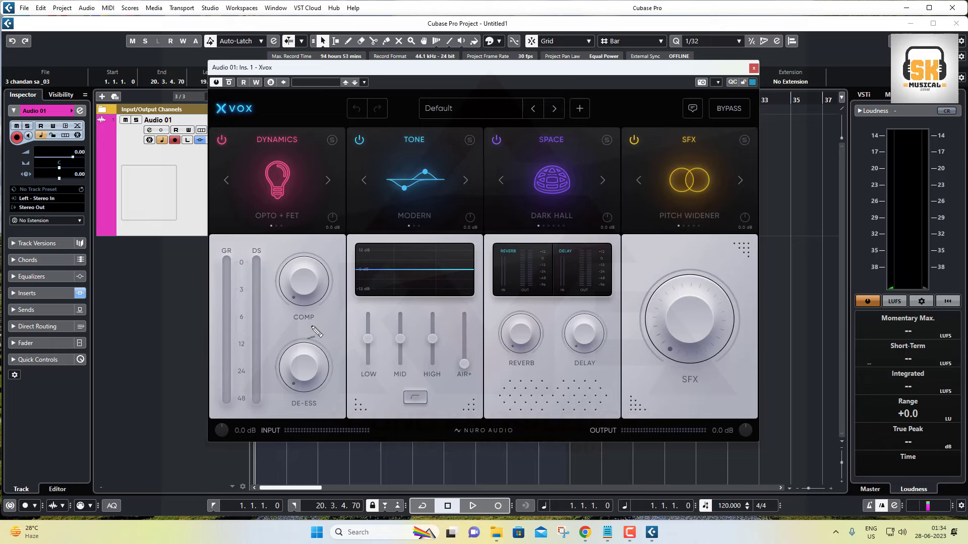
mouse_move(117, 308)
left_mouse_down()
mouse_move(138, 310)
mouse_move(137, 297)
mouse_move(151, 302)
mouse_move(146, 285)
mouse_move(142, 295)
mouse_move(159, 315)
left_mouse_up()
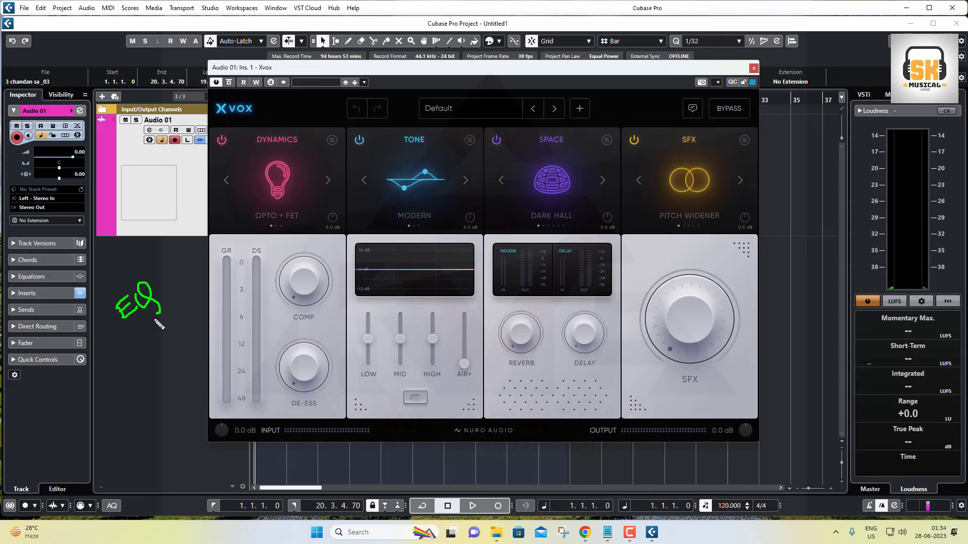
key("Escape")
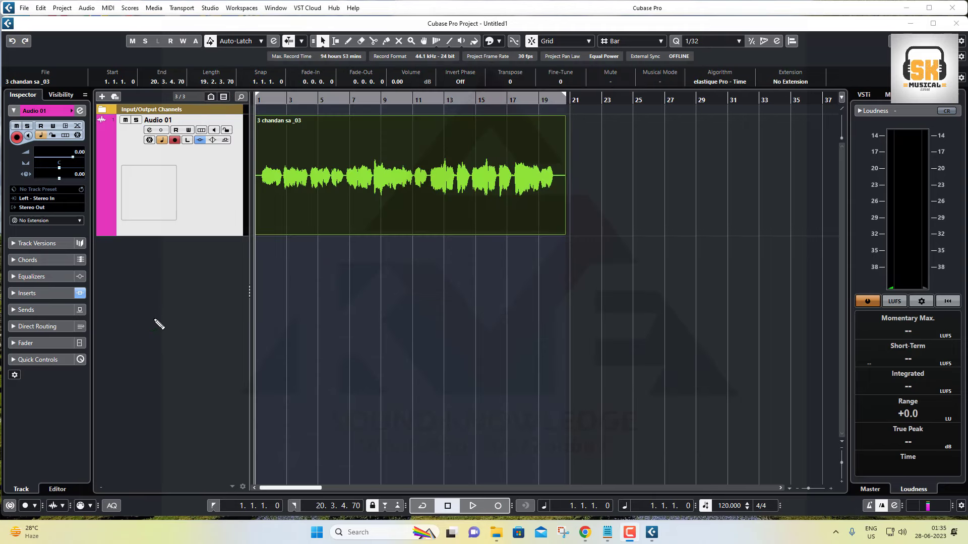
Bypass the inserts of Audio 01, close the Xvox window and play the opening bars of the dry vocal.
left_click(200, 140)
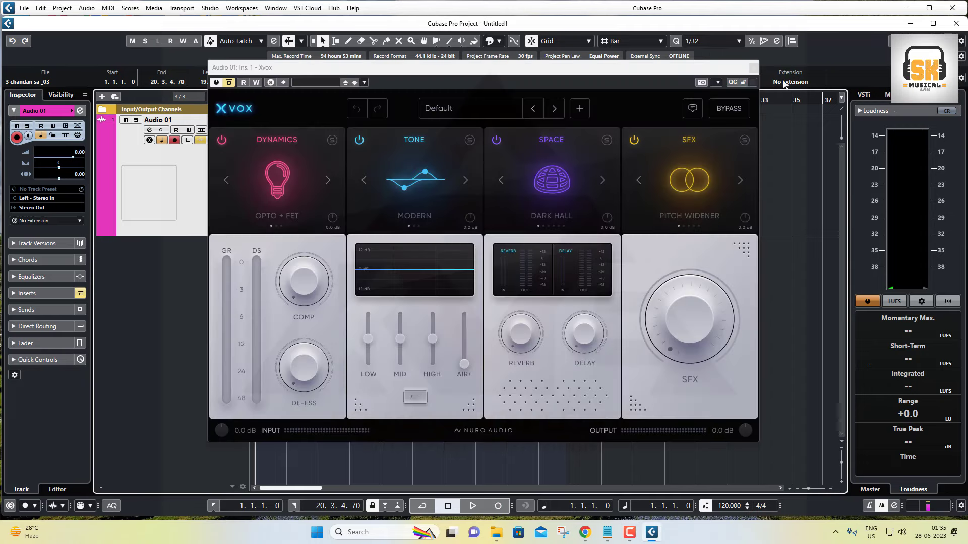
left_click(753, 68)
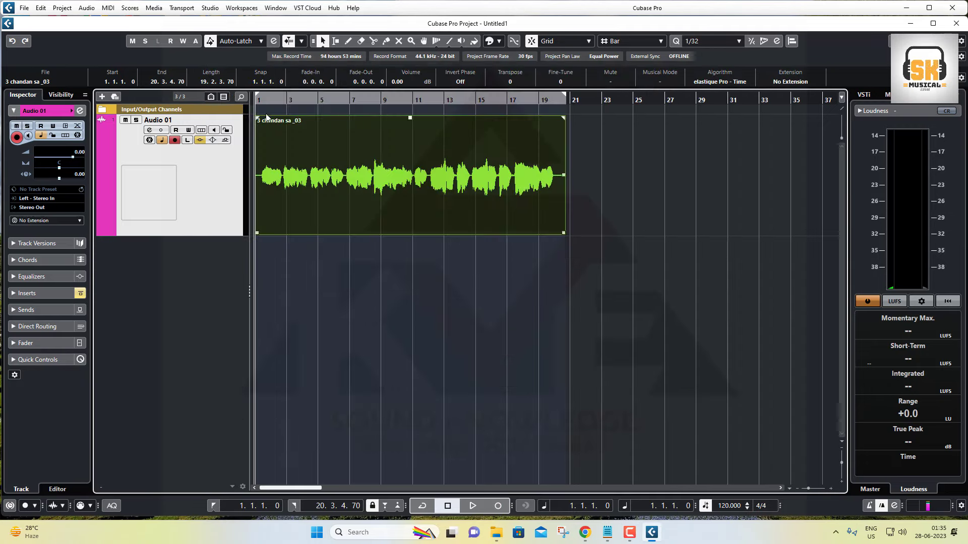
key("space")
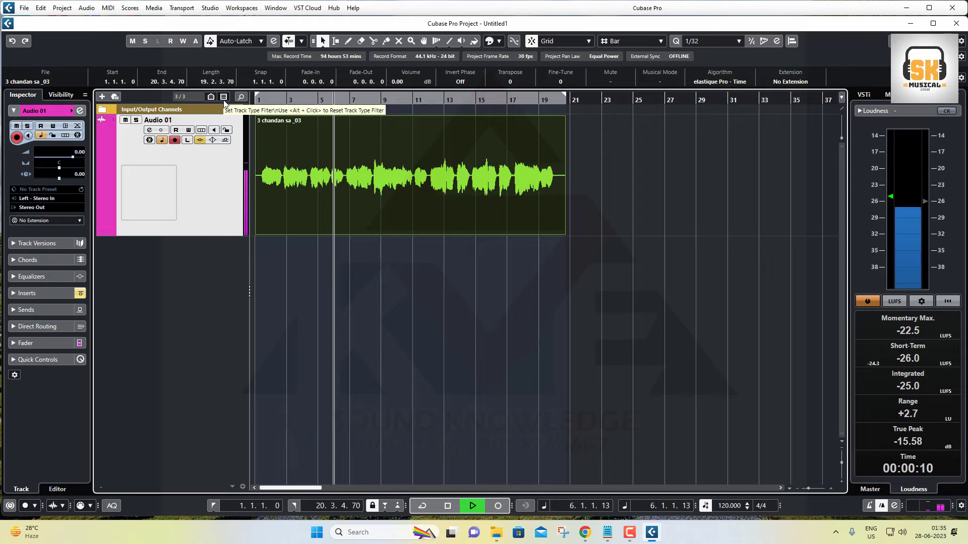
key("space")
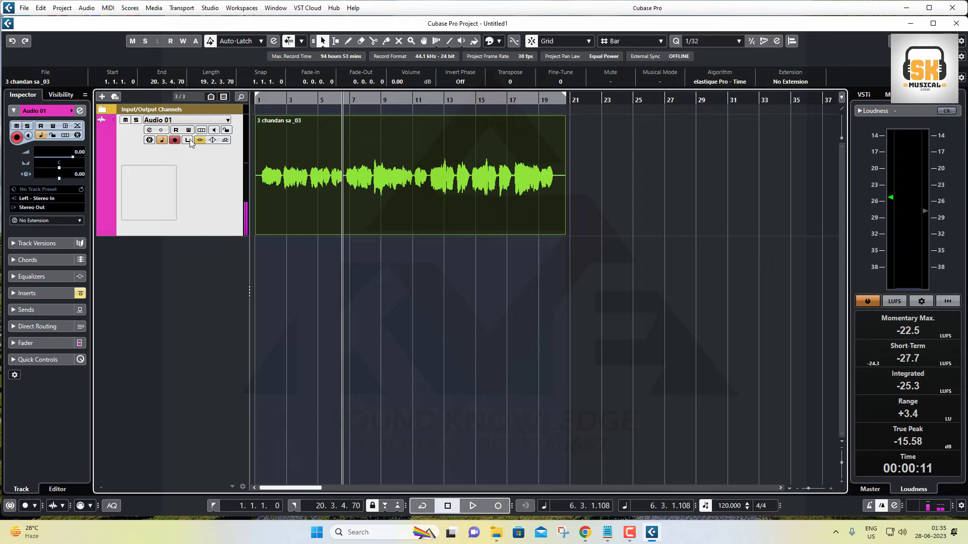
Reopen the Xvox insert with the inserts active, set its compression to 28% and play the vocal in a loop.
left_click(149, 131)
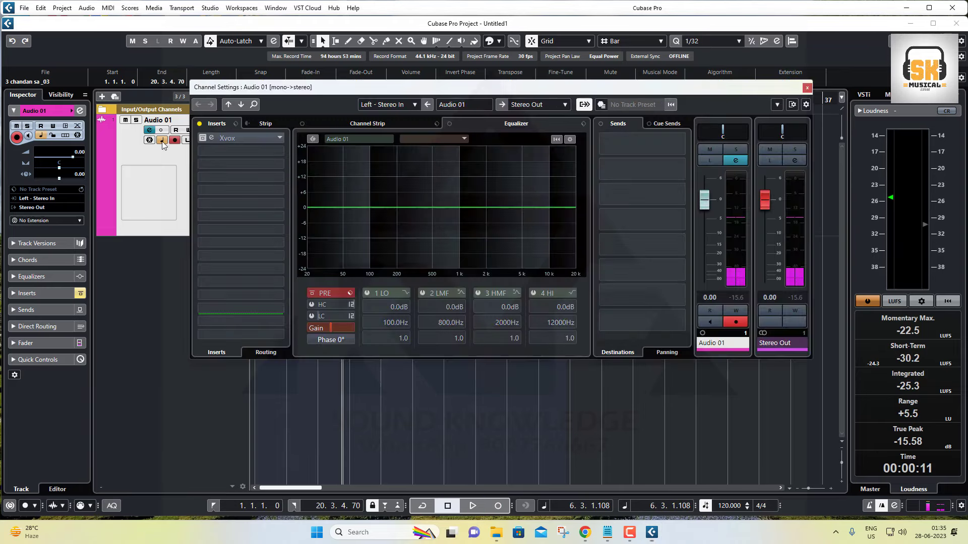
left_click(207, 140)
left_click_drag(296, 301, 285, 223)
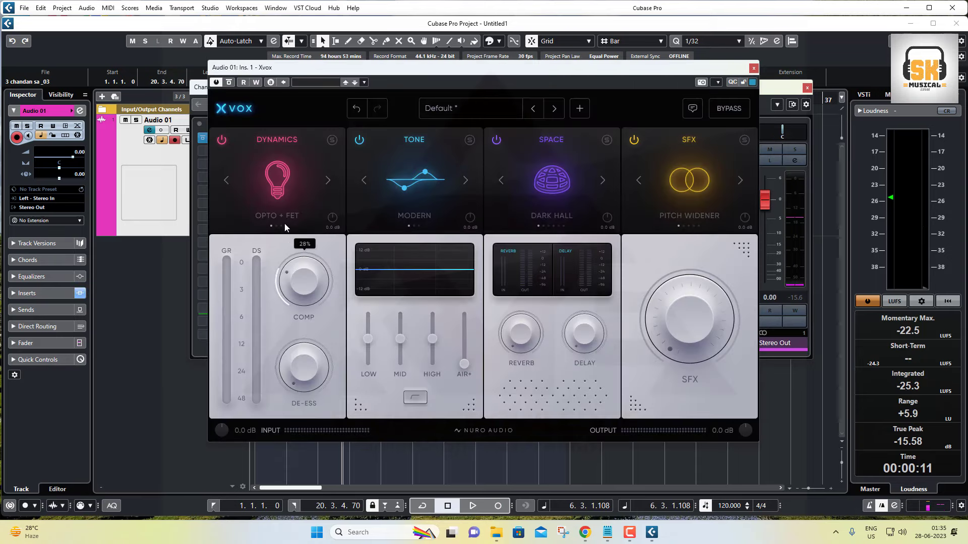
key("space")
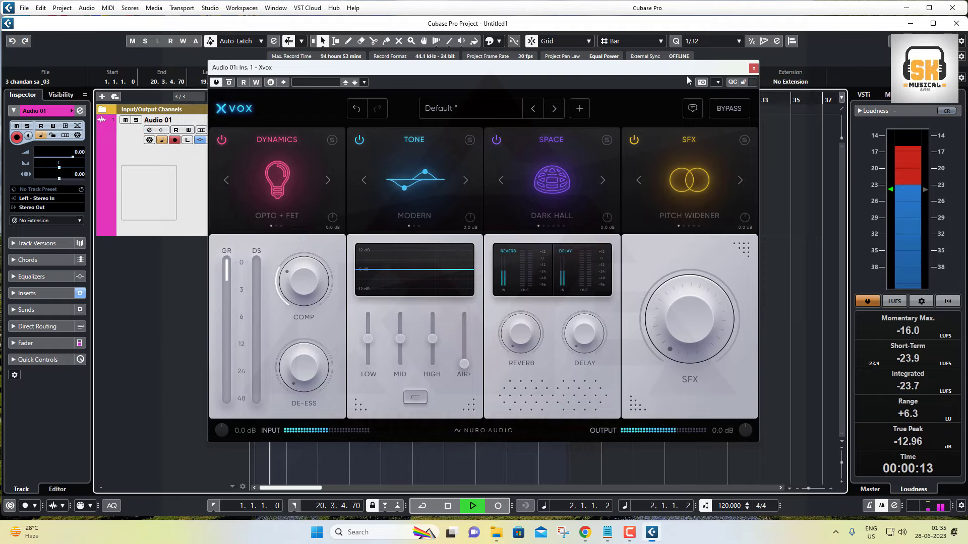
left_click_drag(597, 74, 622, 190)
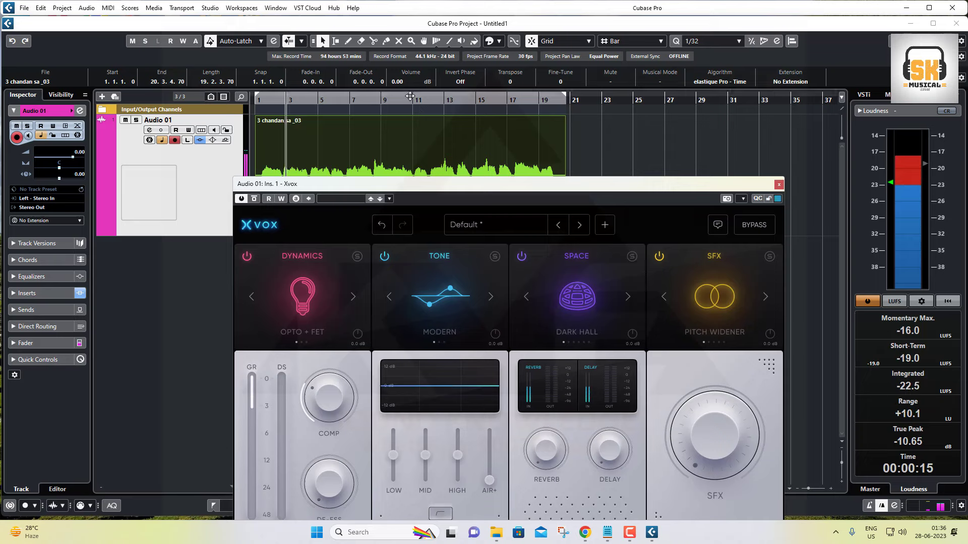
left_click_drag(450, 190, 494, 90)
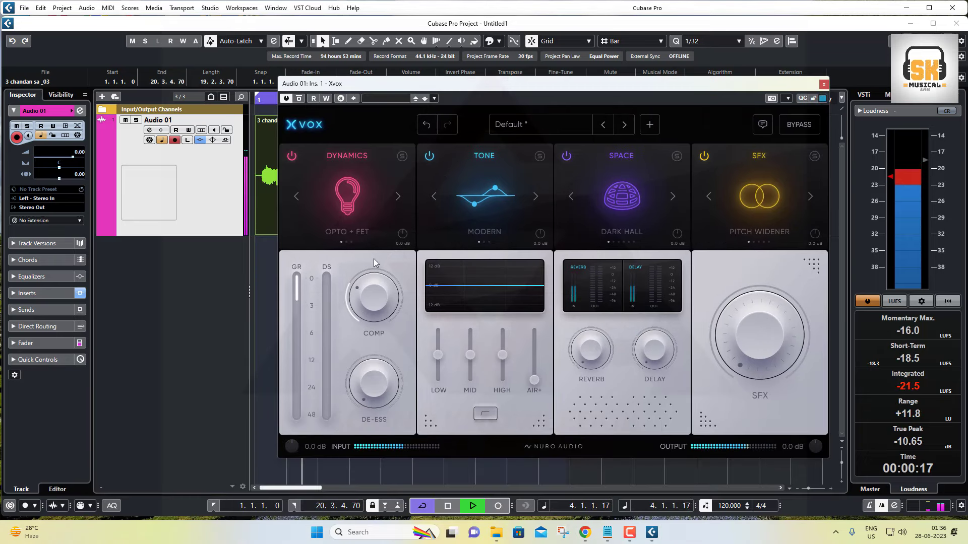
Raise the Xvox compression to about 36%, switch the dynamics model to TUBE + FET and fine-tune the compression during playback.
mouse_move(364, 301)
left_click_drag(362, 280, 363, 283)
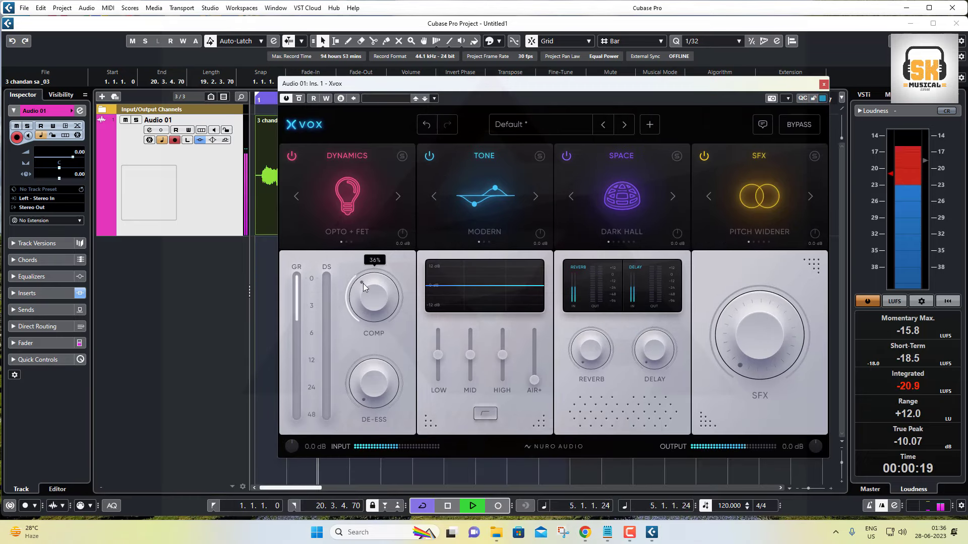
left_click(397, 197)
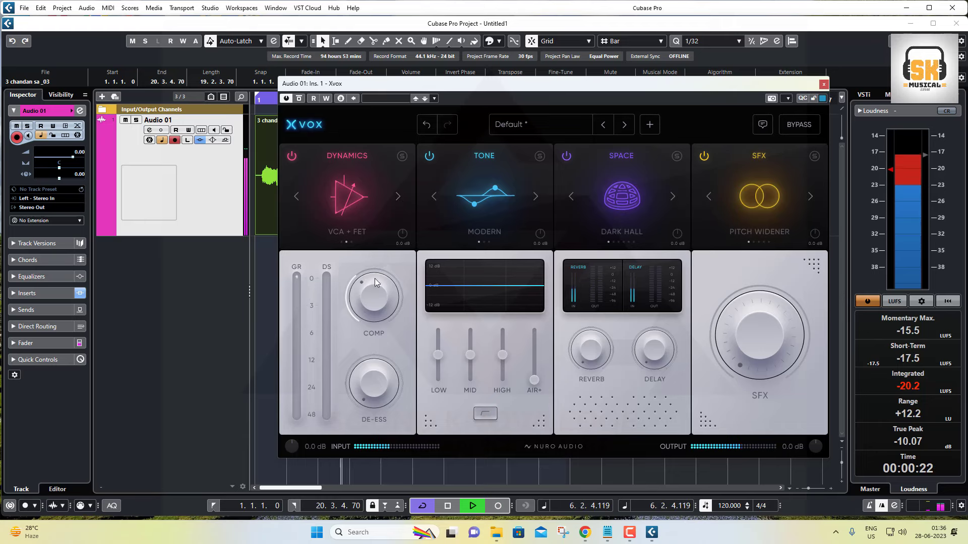
left_click(399, 197)
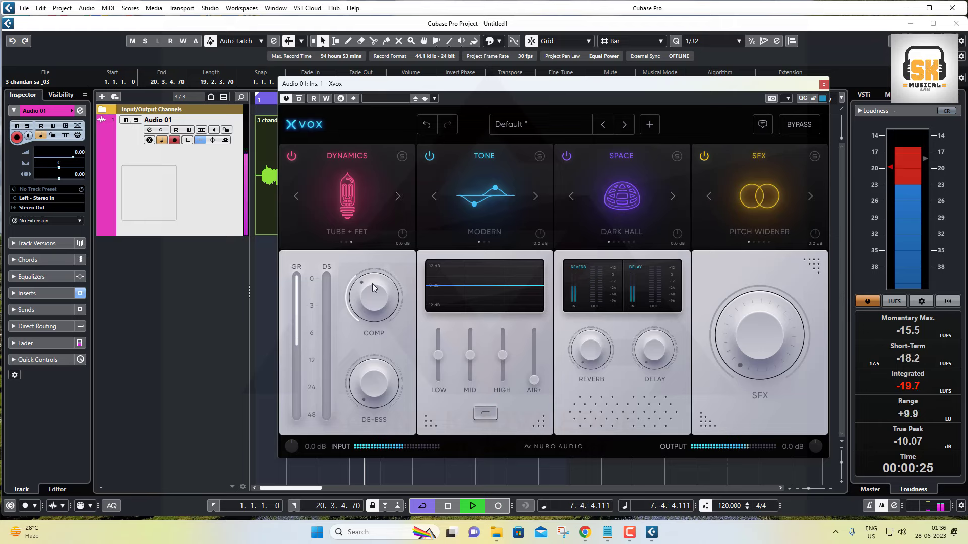
left_click_drag(364, 284, 364, 287)
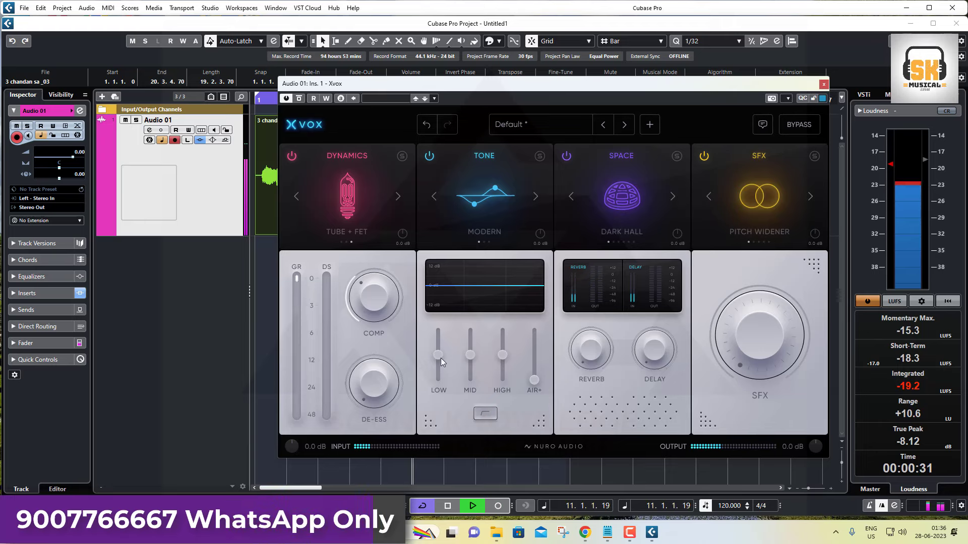
Shape the Xvox tone section with High at +41%, Low at +24%, Mid near 0% and Air+ at 29%.
left_click_drag(502, 355, 497, 345)
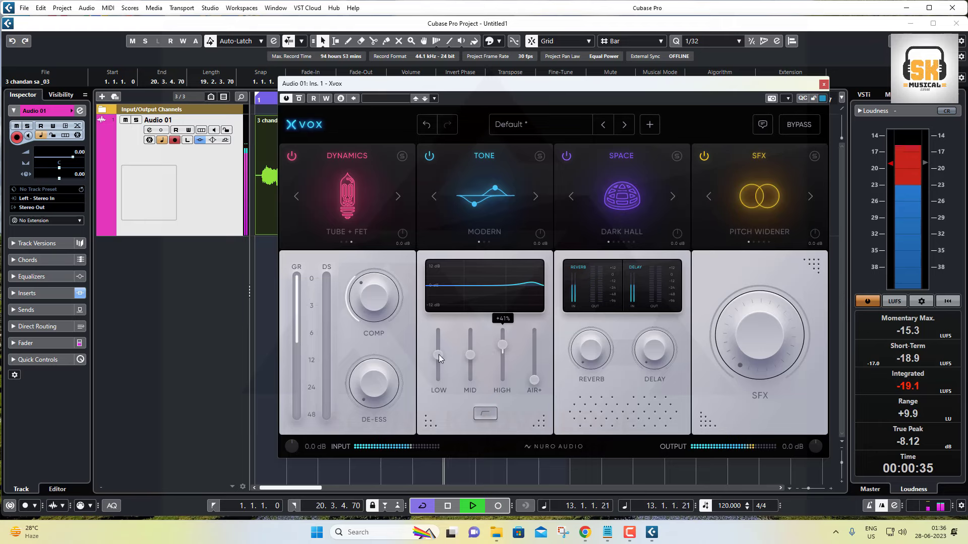
left_click_drag(438, 355, 470, 356)
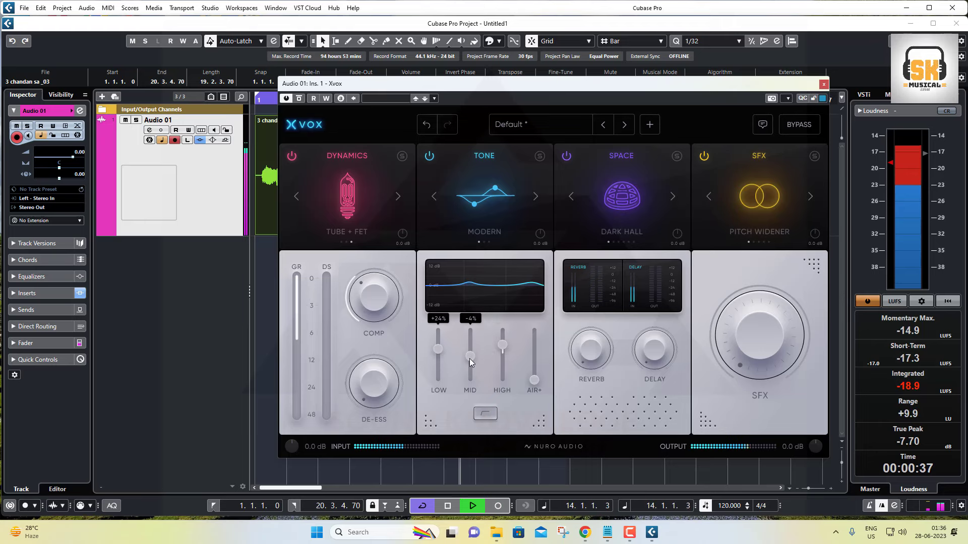
left_click_drag(535, 382, 534, 370)
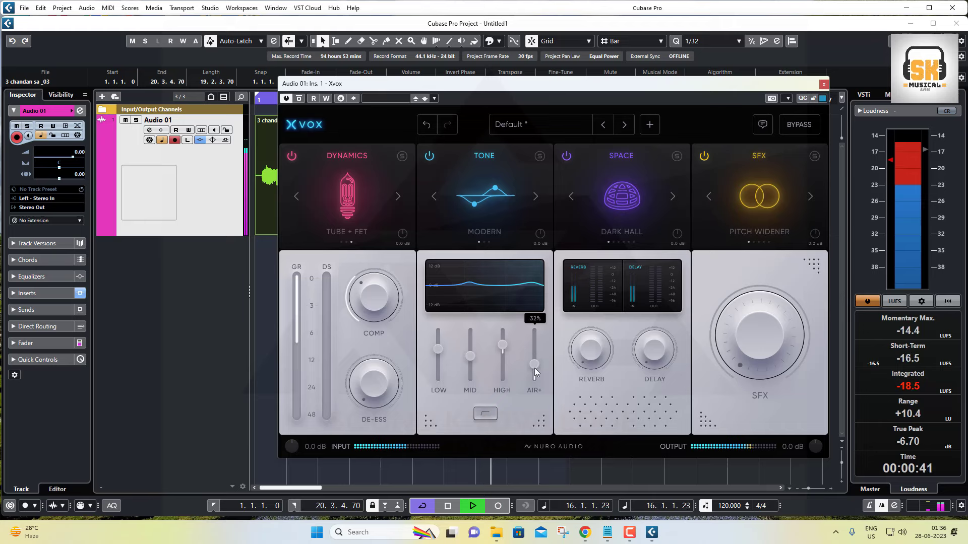
left_click_drag(471, 357, 471, 356)
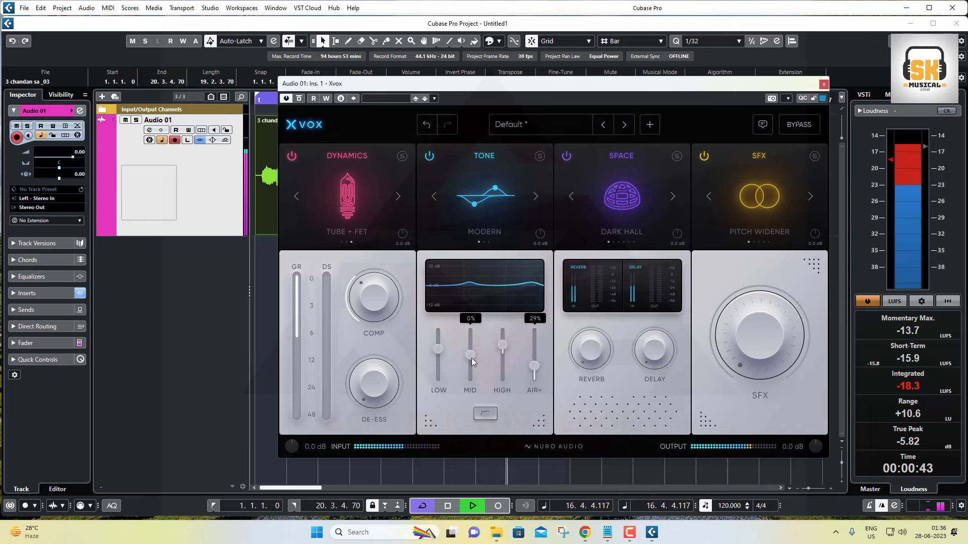
Add space effects to the vocal in Xvox with Reverb at 18% and Delay at about 4%.
left_click_drag(582, 355, 579, 347)
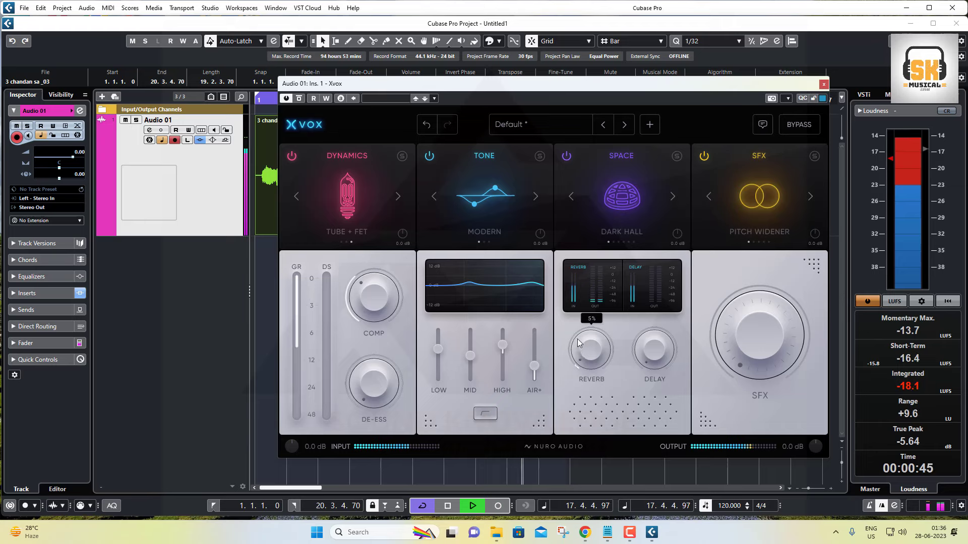
left_click_drag(650, 353, 650, 348)
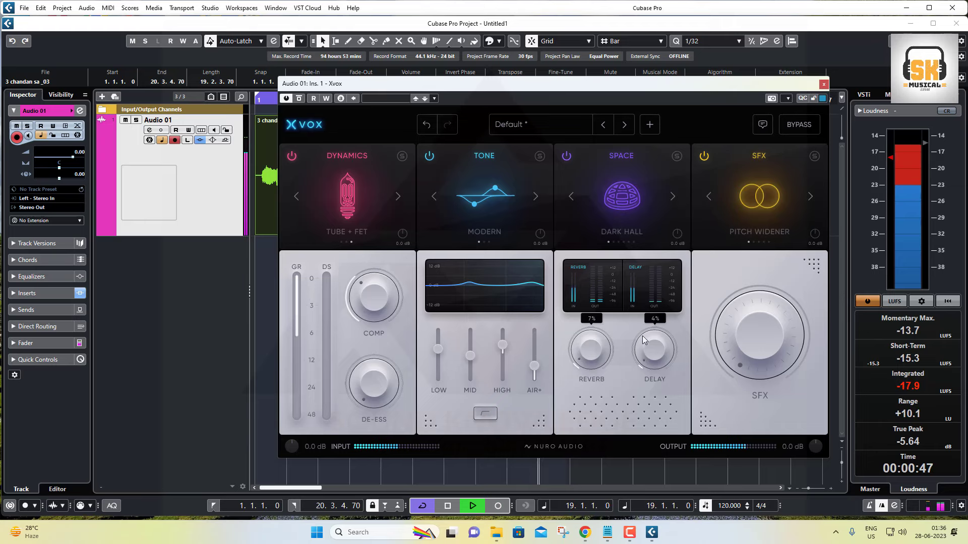
left_click_drag(582, 352, 581, 346)
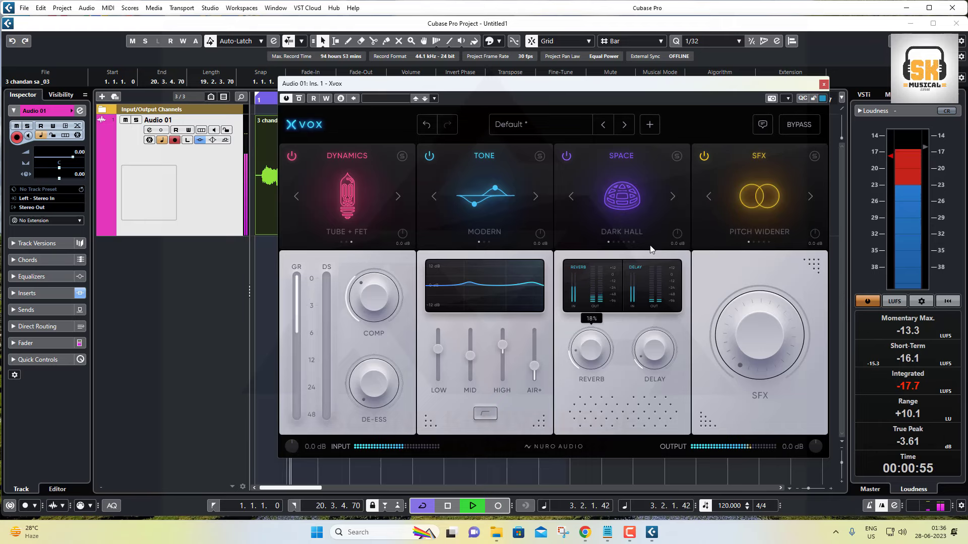
Audition the Xvox space models Plate, Digital and Room during playback, raising Delay to 12%.
left_click(673, 196)
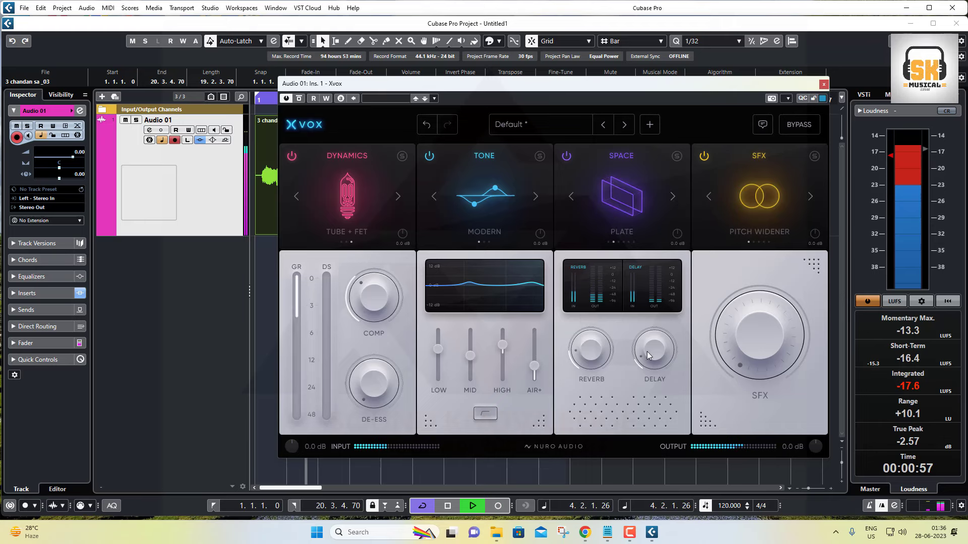
left_click(673, 197)
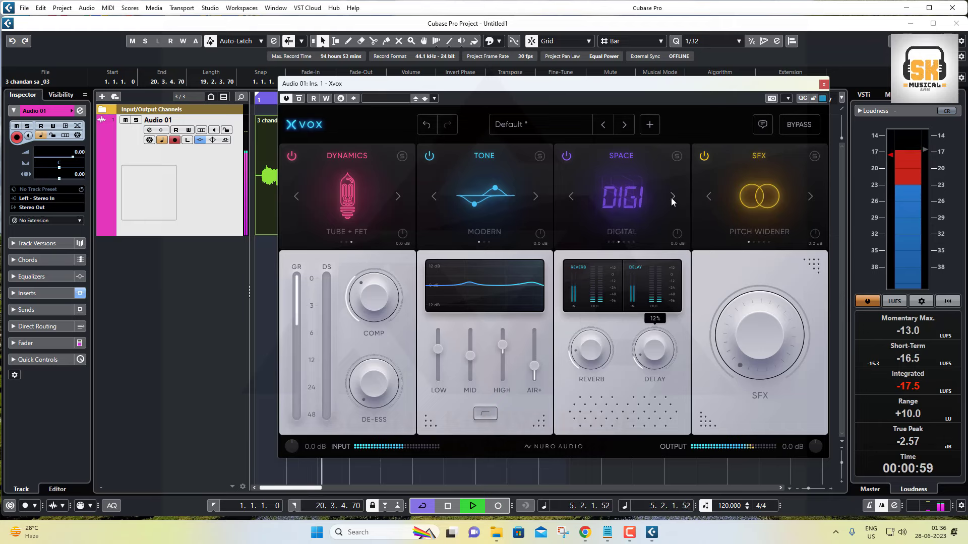
left_click(672, 198)
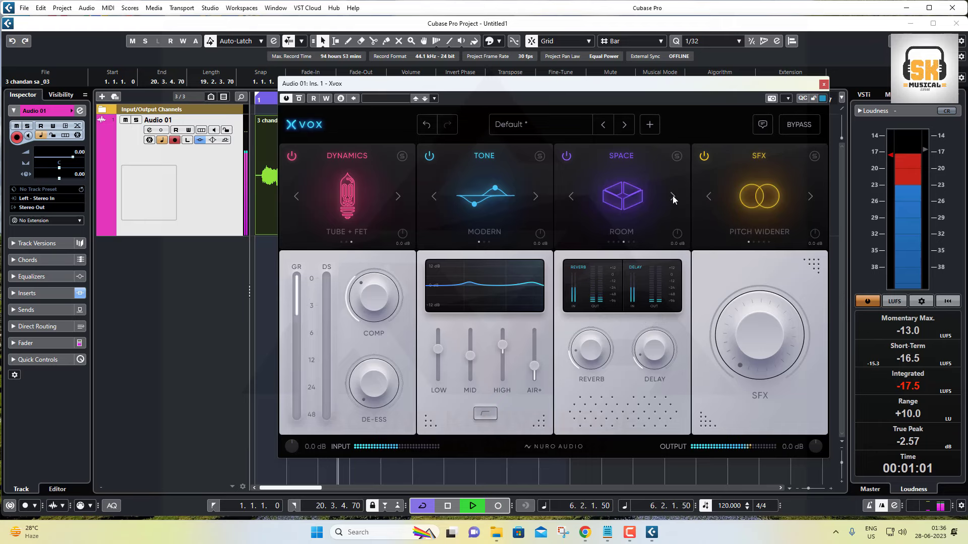
Step through the remaining Xvox space models, including INFINIVERB, during playback and settle on DARK HALL.
left_click(672, 197)
left_click(672, 197)
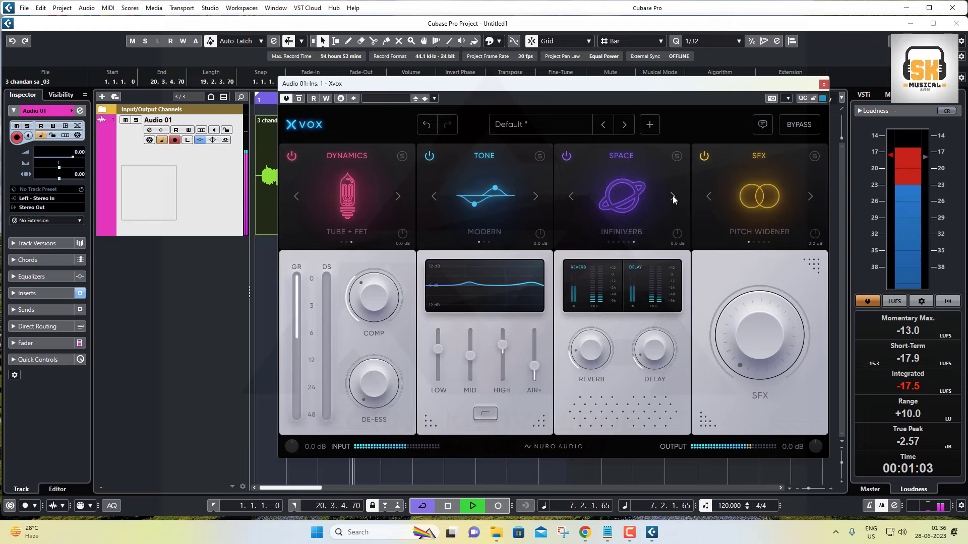
left_click(673, 197)
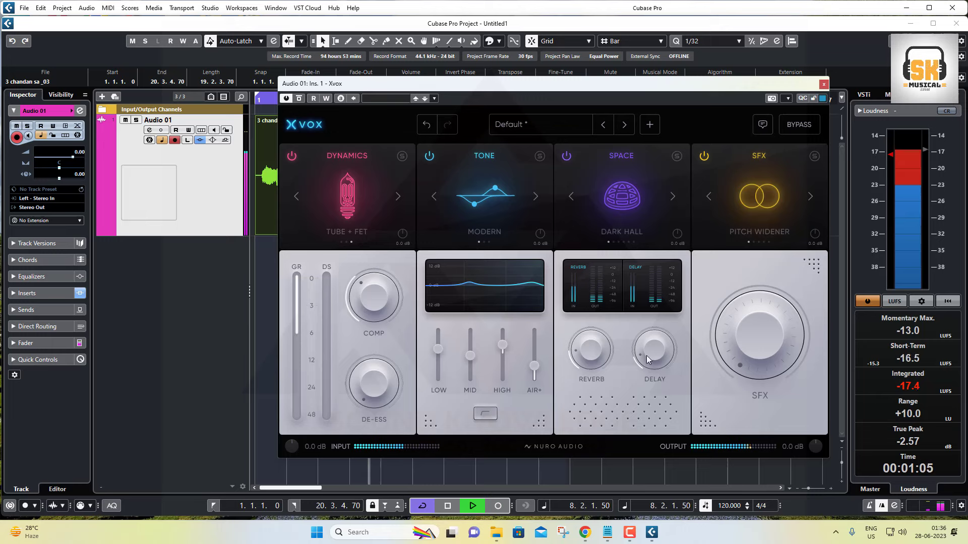
mouse_move(645, 349)
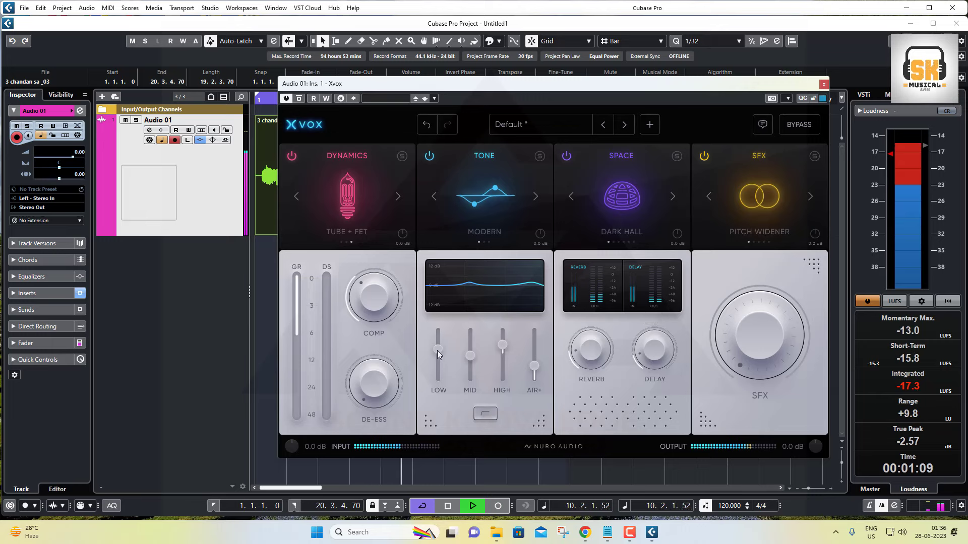
Set the Xvox tone to Low +38% and High +31%, and raise De-Ess to about 24%.
left_click_drag(438, 350, 437, 347)
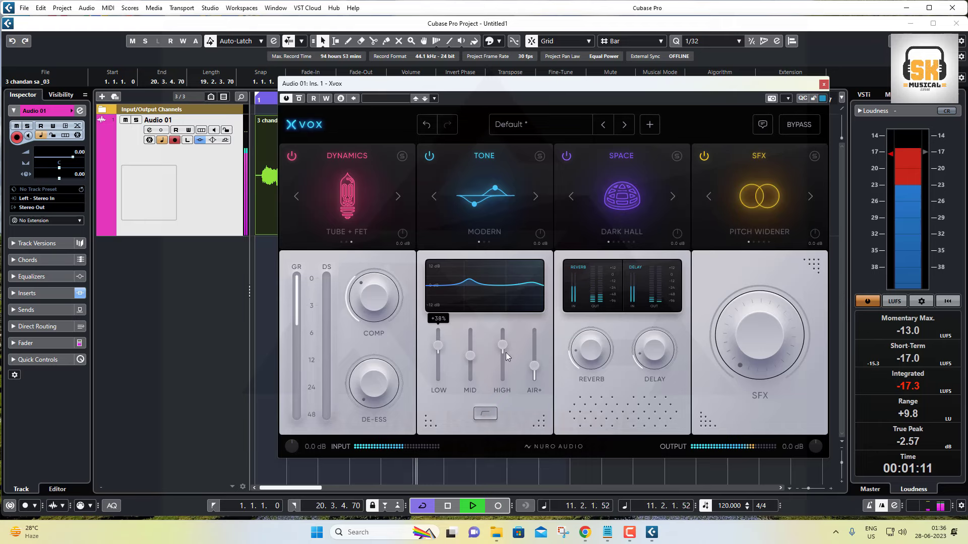
left_click_drag(503, 345, 503, 348)
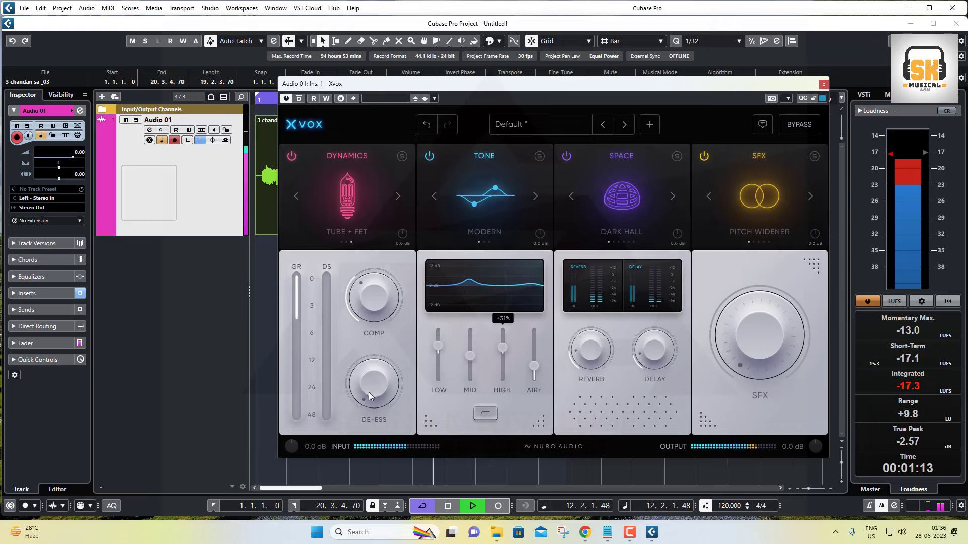
left_click_drag(368, 393, 364, 332)
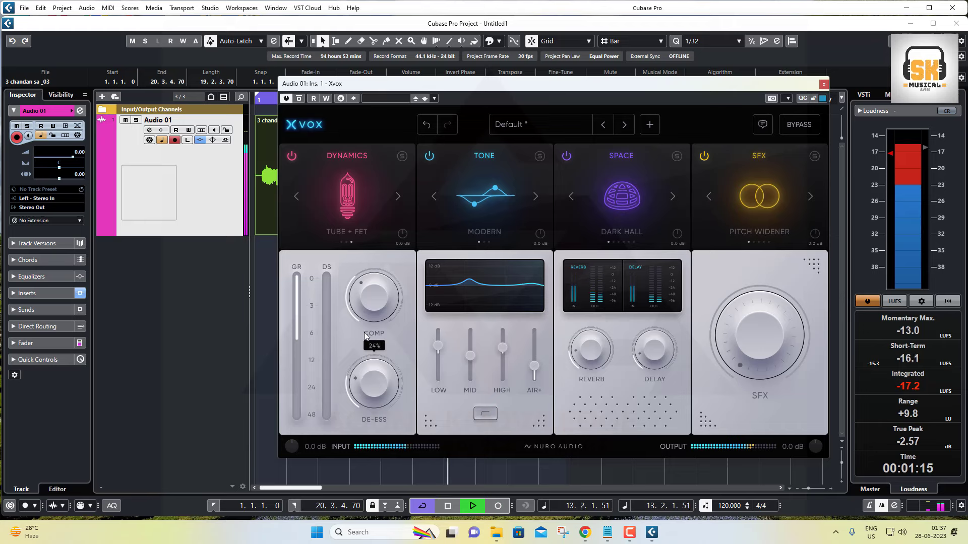
Rebalance the Xvox space effects with slightly less Reverb and Delay at about 20%, fine-tune both and stop playback.
mouse_move(587, 355)
left_click_drag(587, 355, 593, 374)
mouse_move(648, 333)
left_click_drag(649, 333, 649, 364)
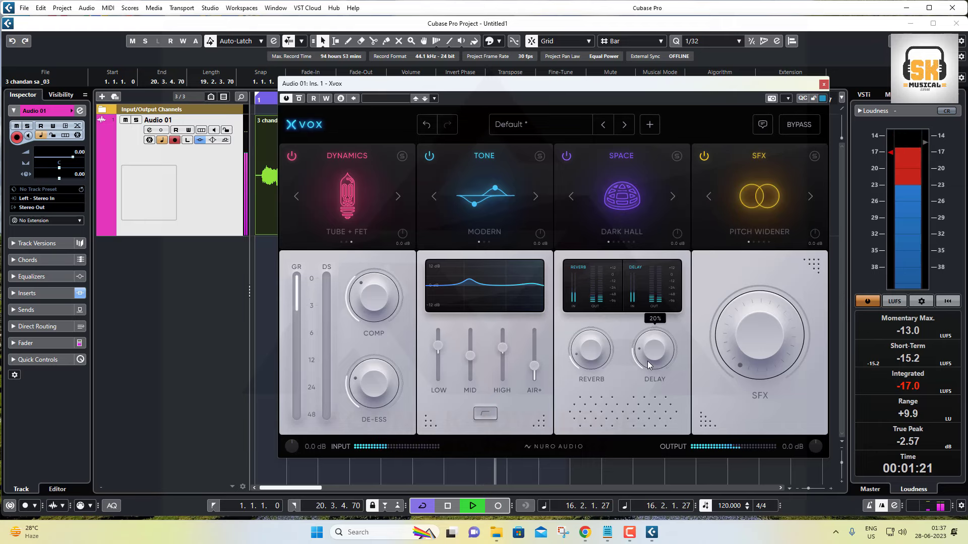
left_click_drag(581, 348, 580, 351)
left_click_drag(641, 356, 646, 359)
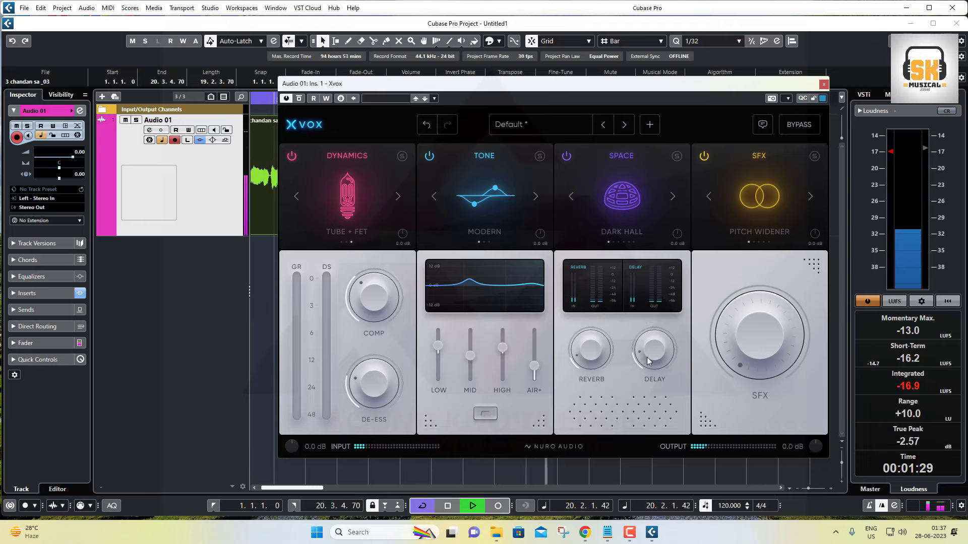
key("space")
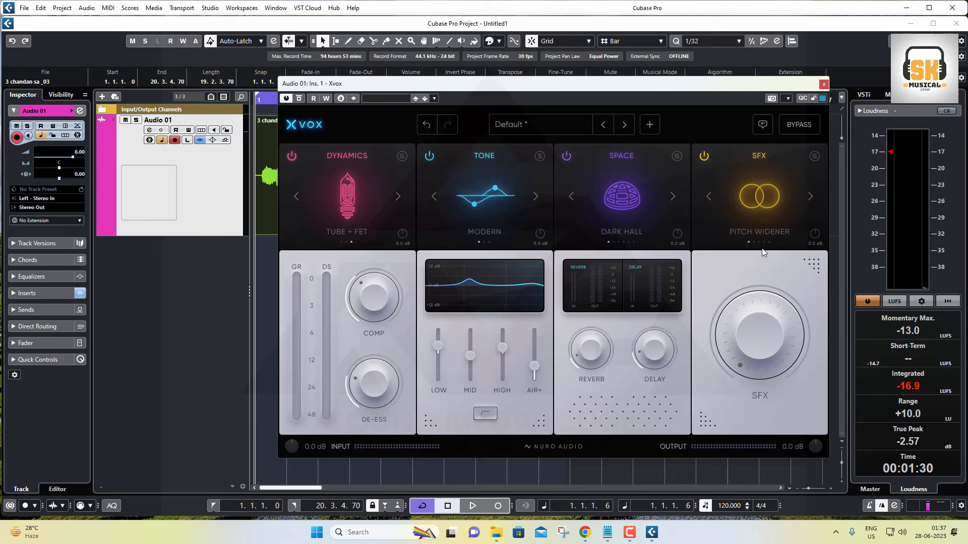
Try the Pitch Widener effect on the vocal at a high SFX amount during playback.
left_click_drag(737, 351, 734, 218)
key("space")
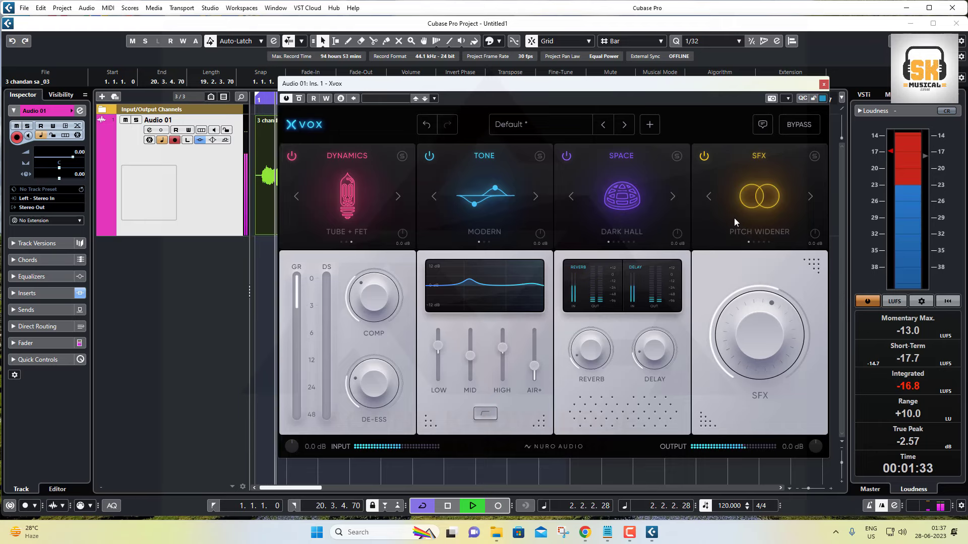
scroll(747, 331, "up", 1)
left_click_drag(747, 332, 760, 253)
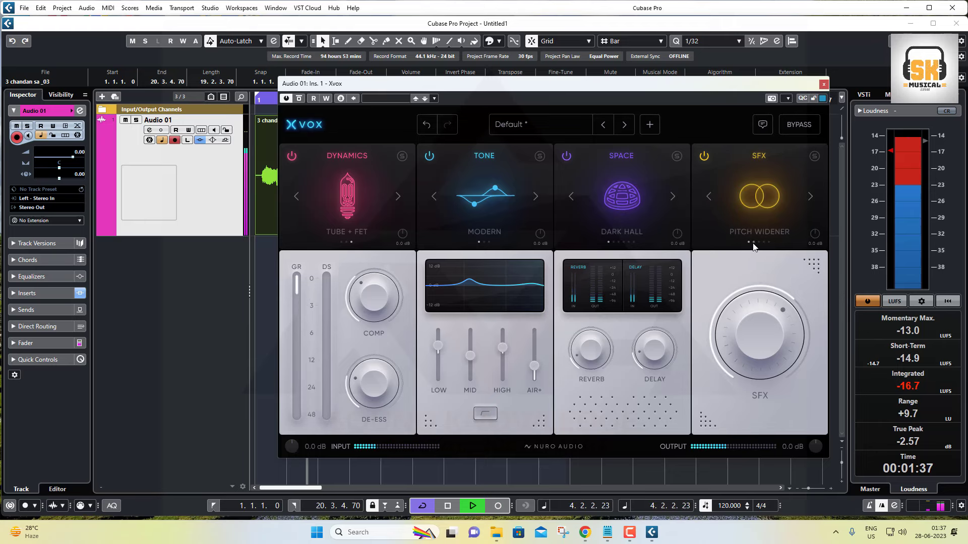
Audition the CHORUS effect at 62% with the SFX module's level at +1.7 dB, and turn the SFX amount back to minimum.
left_click(754, 243)
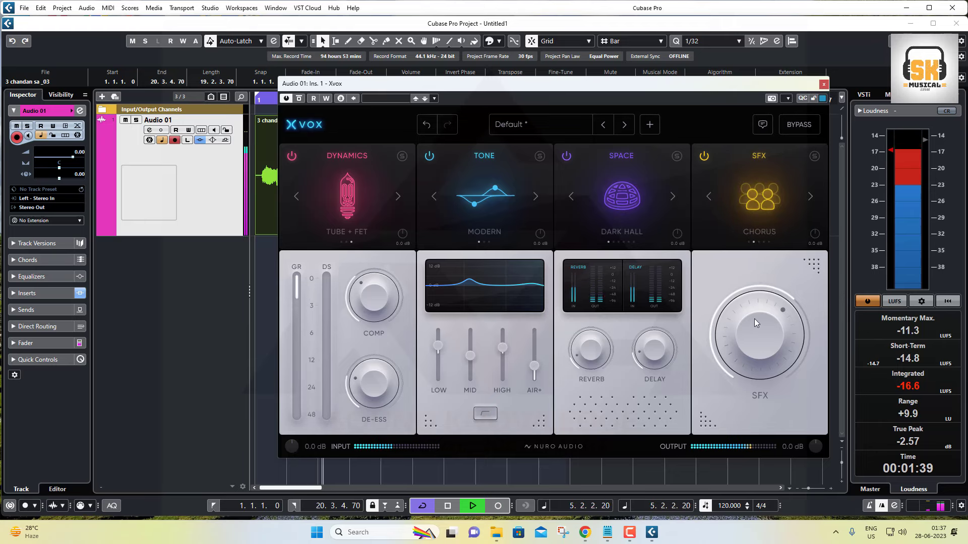
mouse_move(746, 323)
left_mouse_down()
mouse_move(741, 305)
mouse_move(748, 346)
mouse_move(743, 330)
left_mouse_up()
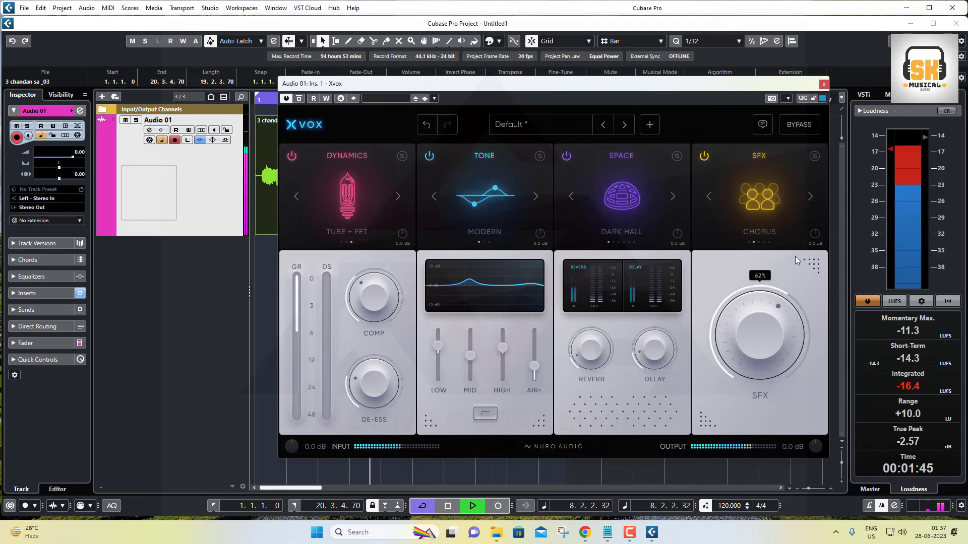
mouse_move(814, 237)
left_mouse_down()
mouse_move(809, 193)
mouse_move(815, 219)
left_mouse_up()
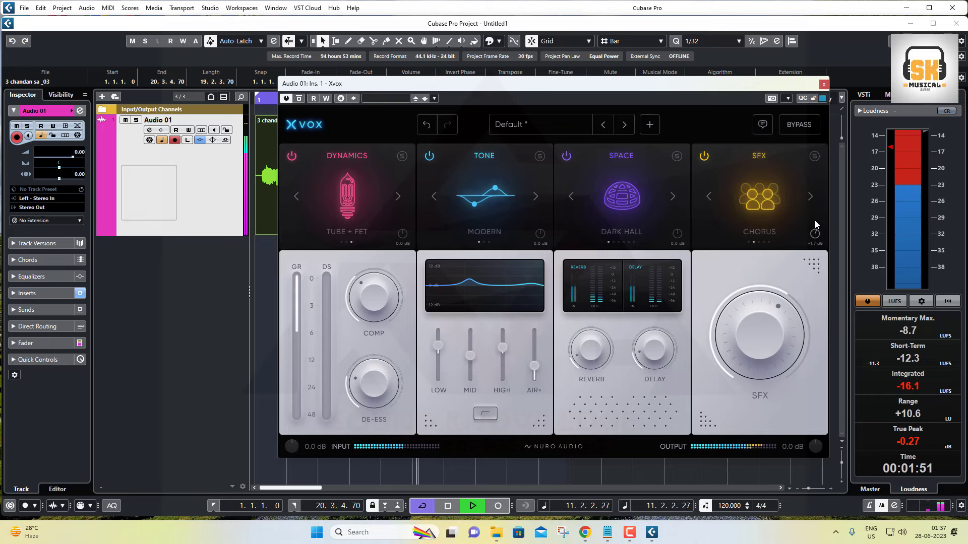
left_click_drag(761, 336, 710, 435)
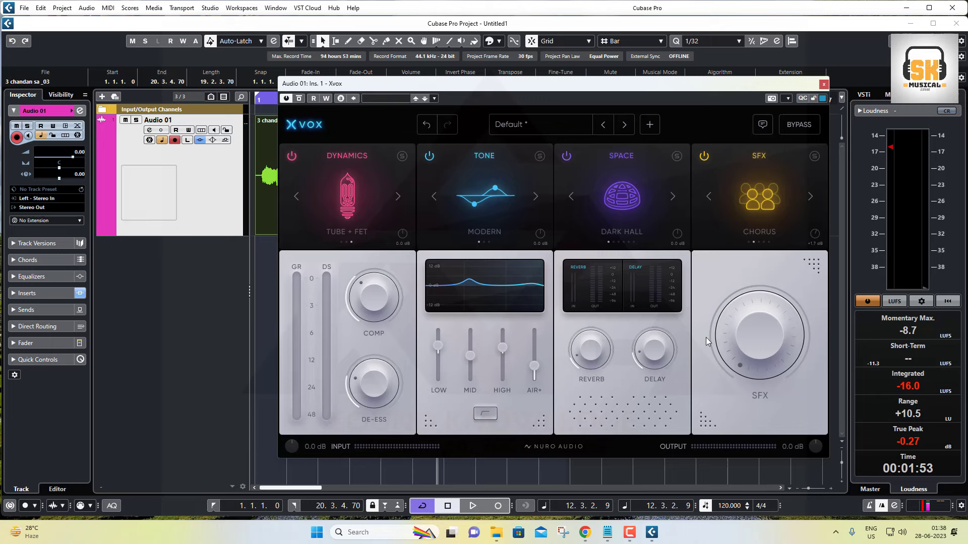
Cycle through the Xvox tone models, return to MODERN and raise the Low band slightly.
left_click(536, 198)
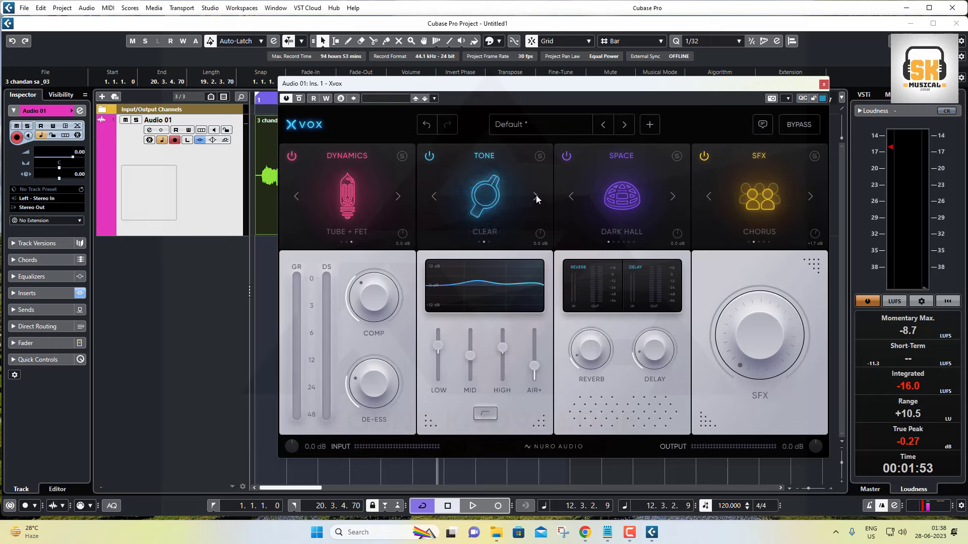
left_click(536, 197)
left_click(536, 197)
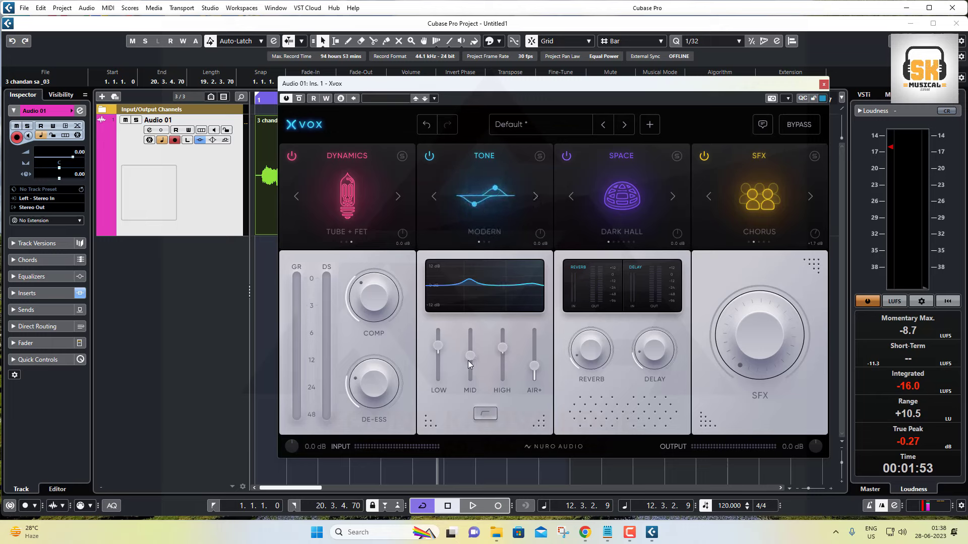
left_click_drag(436, 347, 436, 342)
Browse the Xvox preset list through categories such as Hip-Hop, Rock and Ad Libs, and close it without loading a preset.
left_click(551, 126)
scroll(535, 256, "down", 10)
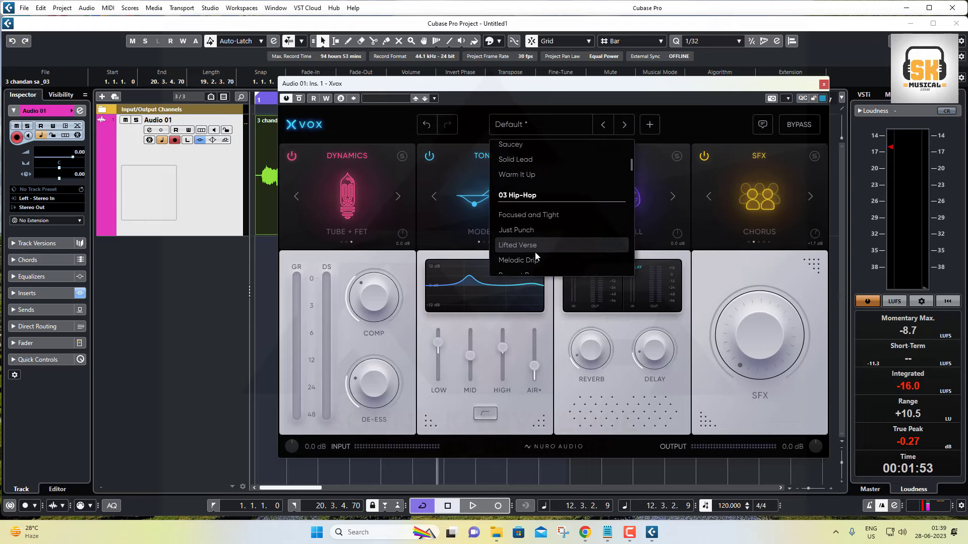
scroll(535, 252, "down", 10)
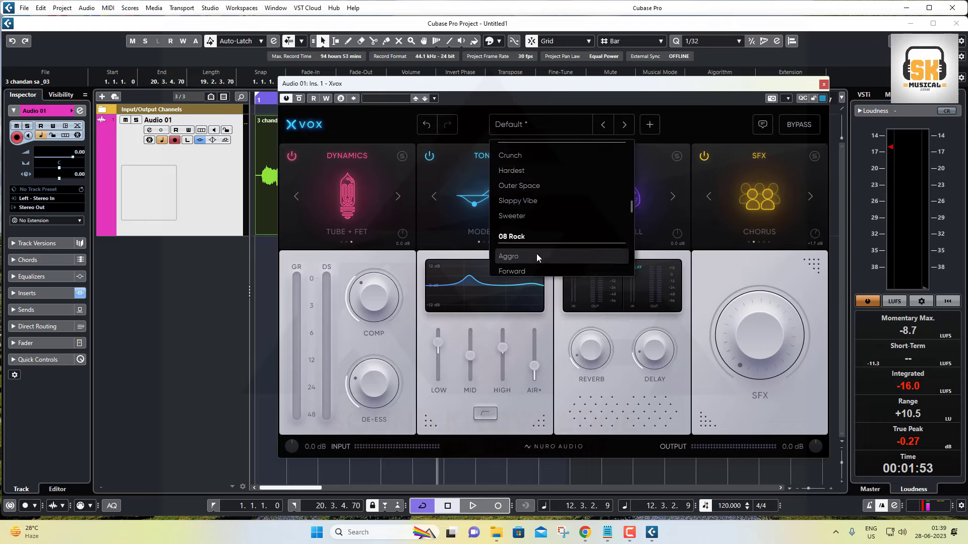
scroll(533, 237, "down", 5)
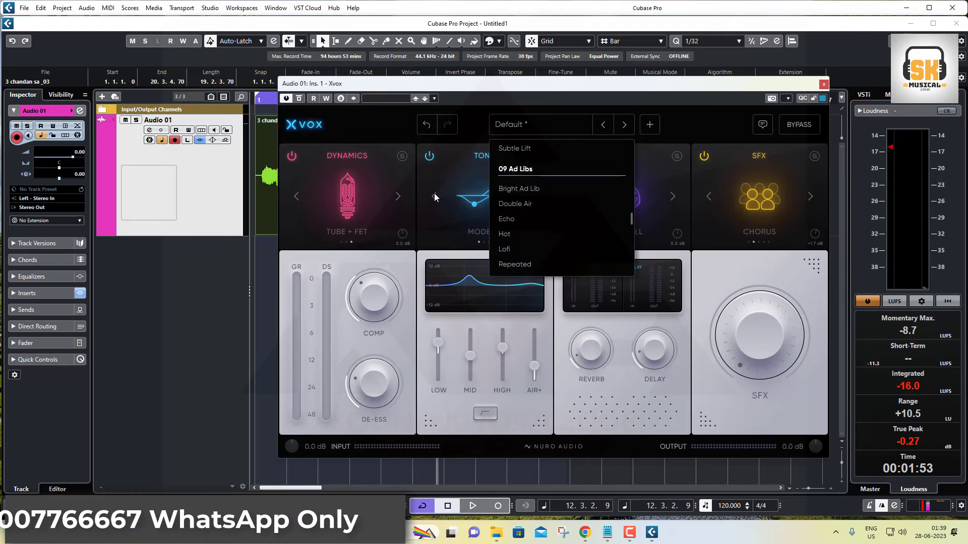
left_click(692, 121)
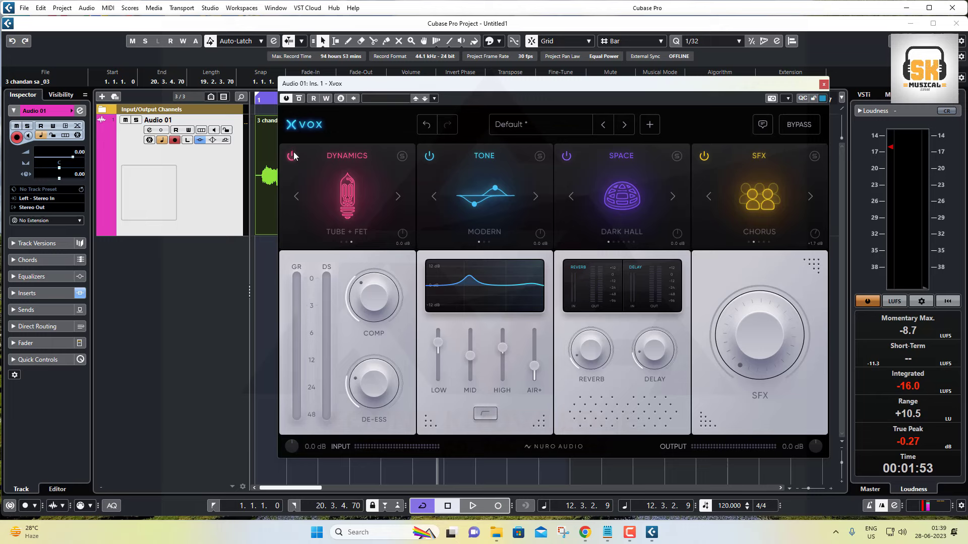
Compare the dry and processed vocal by playing from the project start with the Xvox insert deactivated and then reactivated.
left_click(286, 98)
key("Home")
key("space")
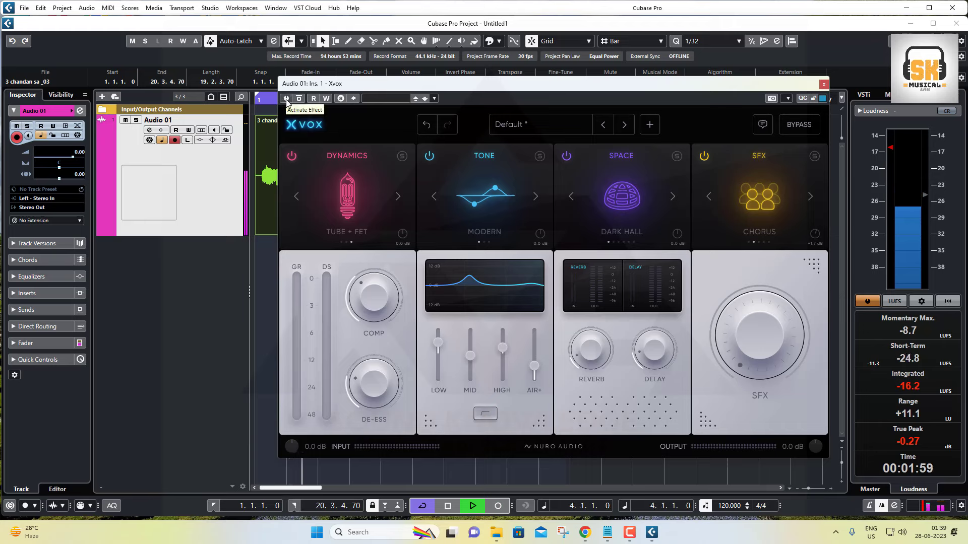
left_click(286, 100)
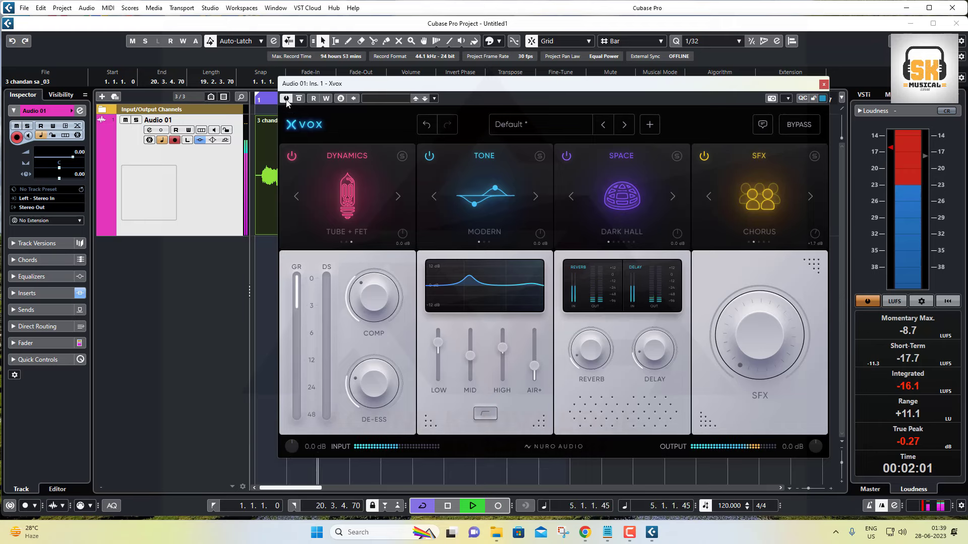
Refine the Xvox tone during playback with Mid +23%, Low +56%, slightly more High and Air+, and the low-cut filter enabled.
mouse_move(367, 300)
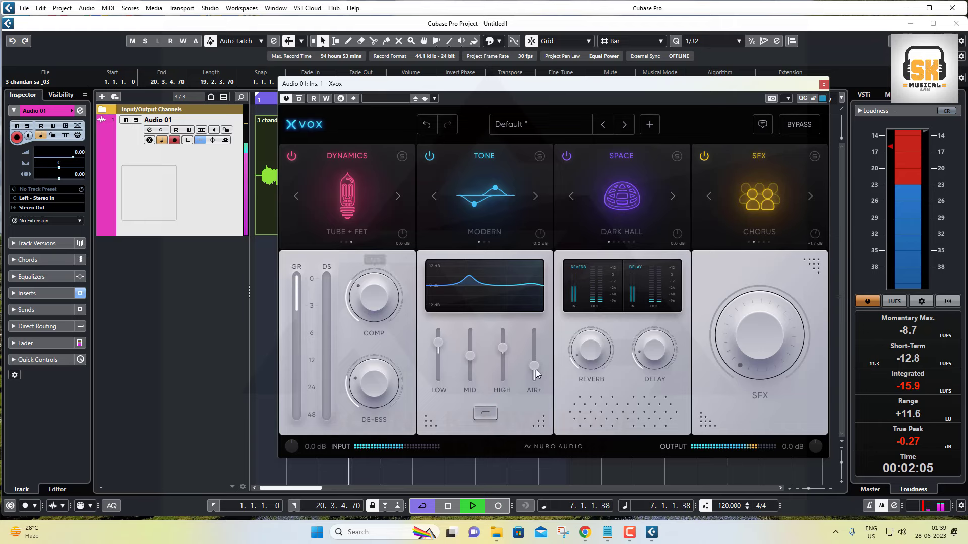
left_click_drag(504, 349, 472, 355)
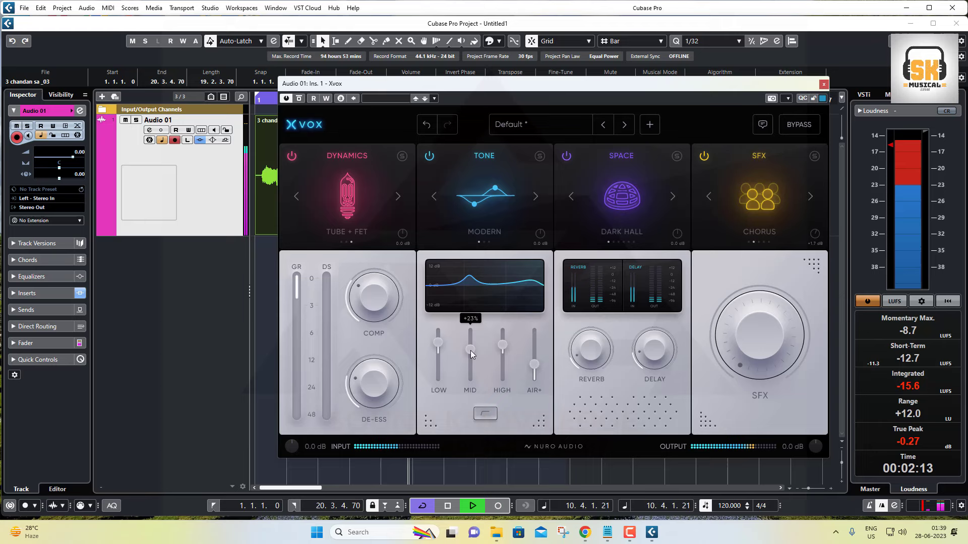
left_click(485, 414)
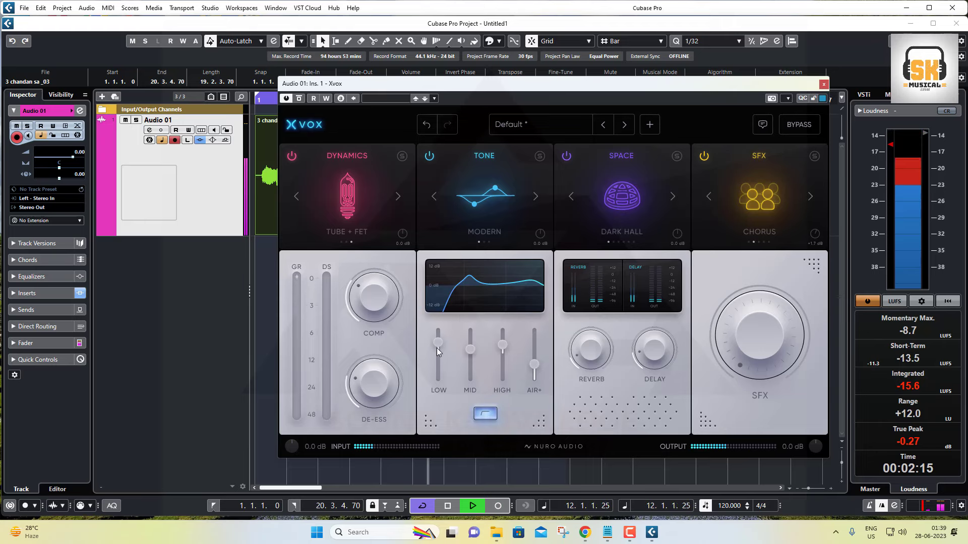
left_click_drag(436, 346, 437, 340)
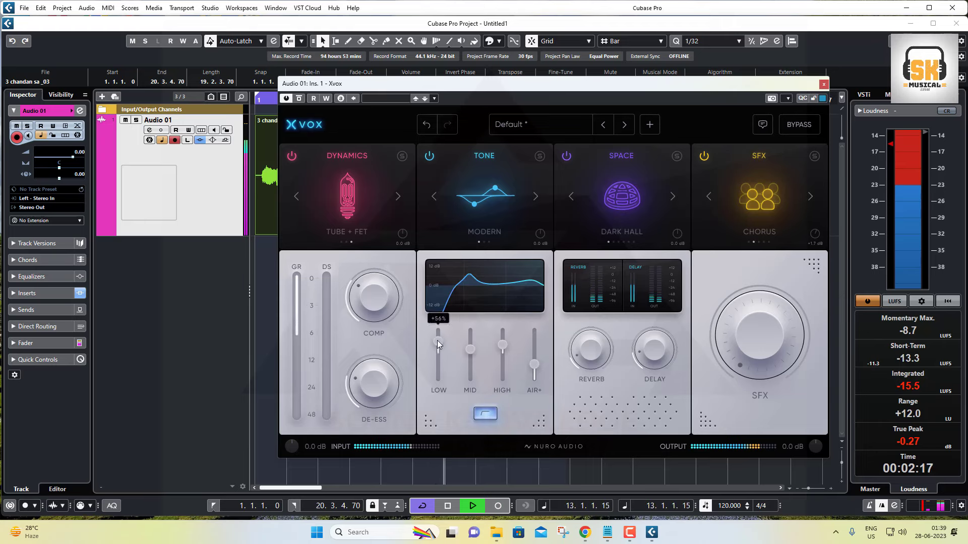
left_click_drag(535, 364, 536, 364)
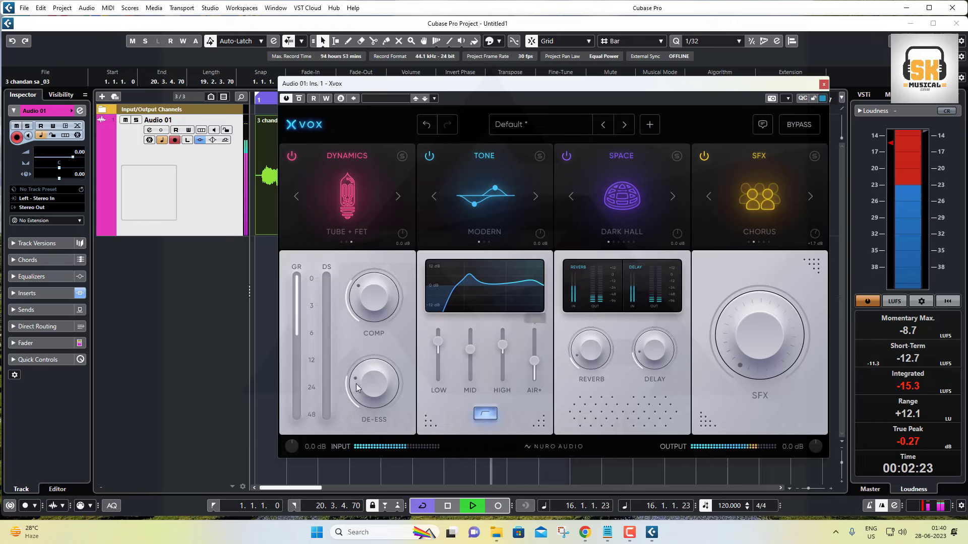
Set De-Ess to about 25%, check the compression amount and stop playback.
mouse_move(358, 387)
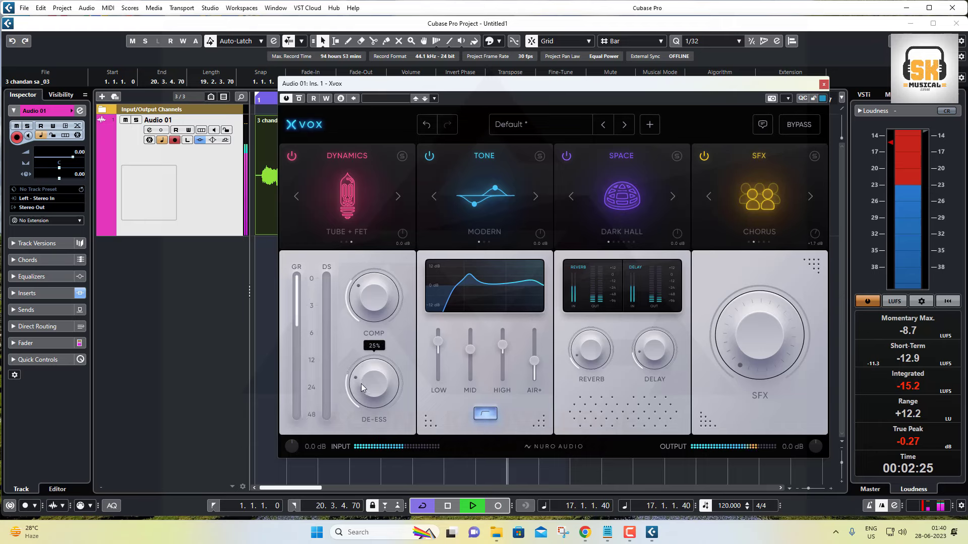
mouse_move(371, 304)
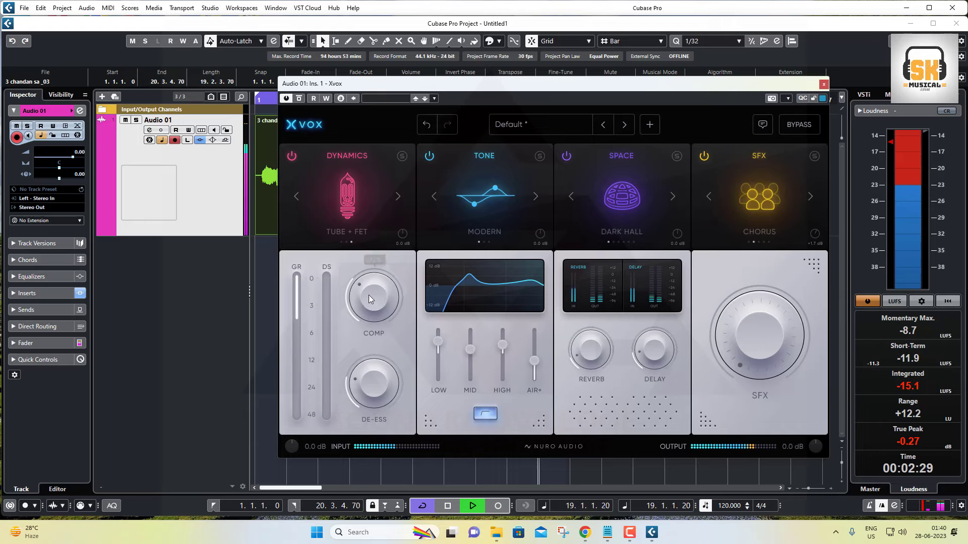
key("space")
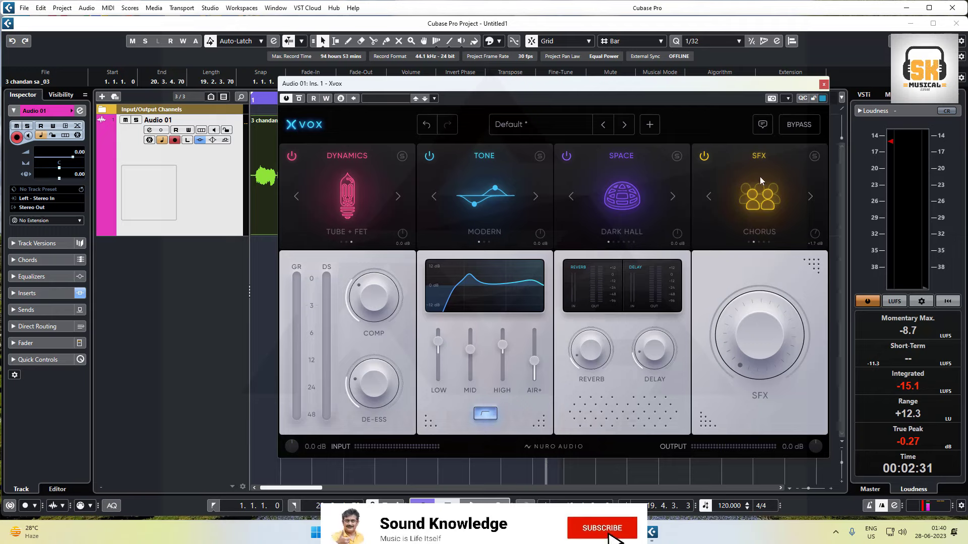
Close the Xvox window, magnify the vocal's waveform display to the maximum and return it to its normal height.
left_click(823, 84)
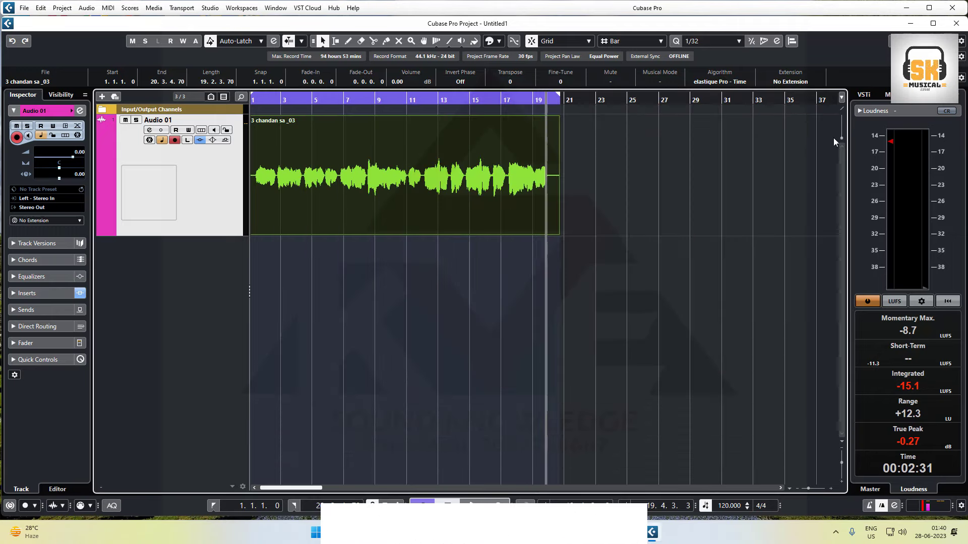
left_click_drag(842, 136, 840, 112)
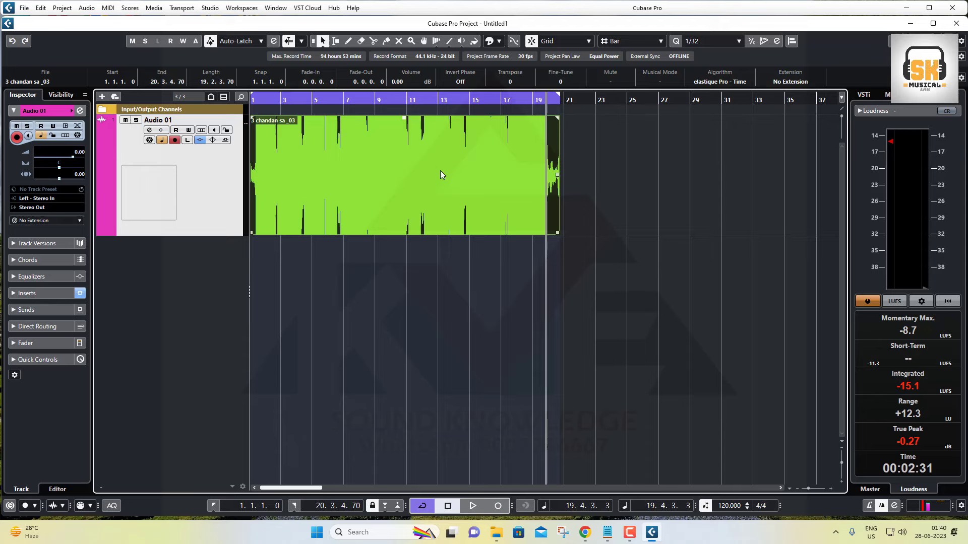
left_click_drag(842, 117, 844, 151)
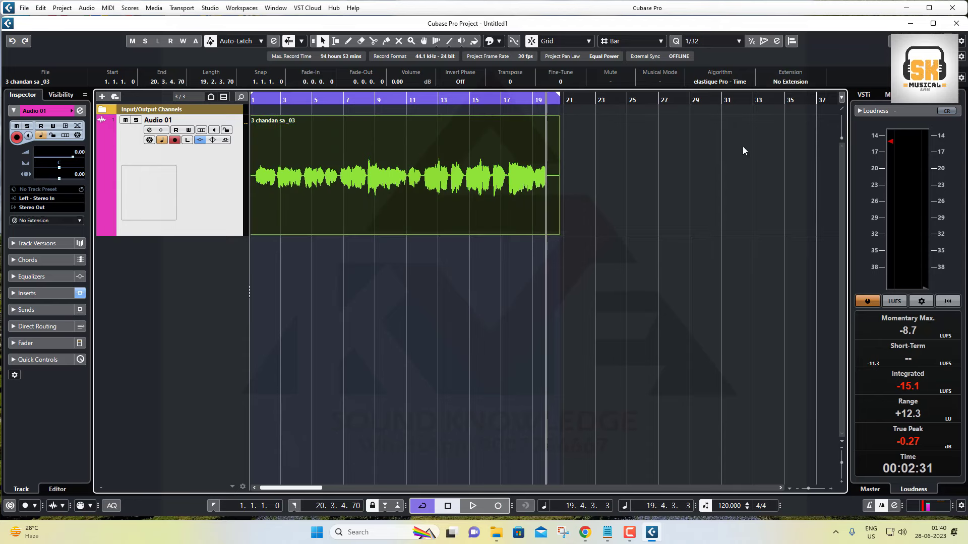